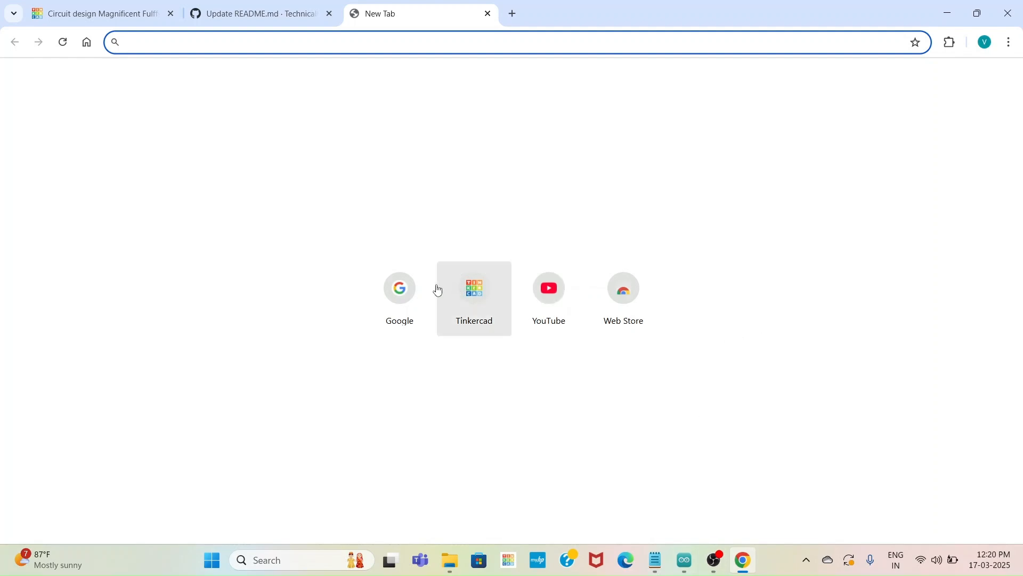
# Open Tinkercad, create a new circuit design, and place an Arduino Uno R3 on the canvas
pyautogui.click(486, 294)
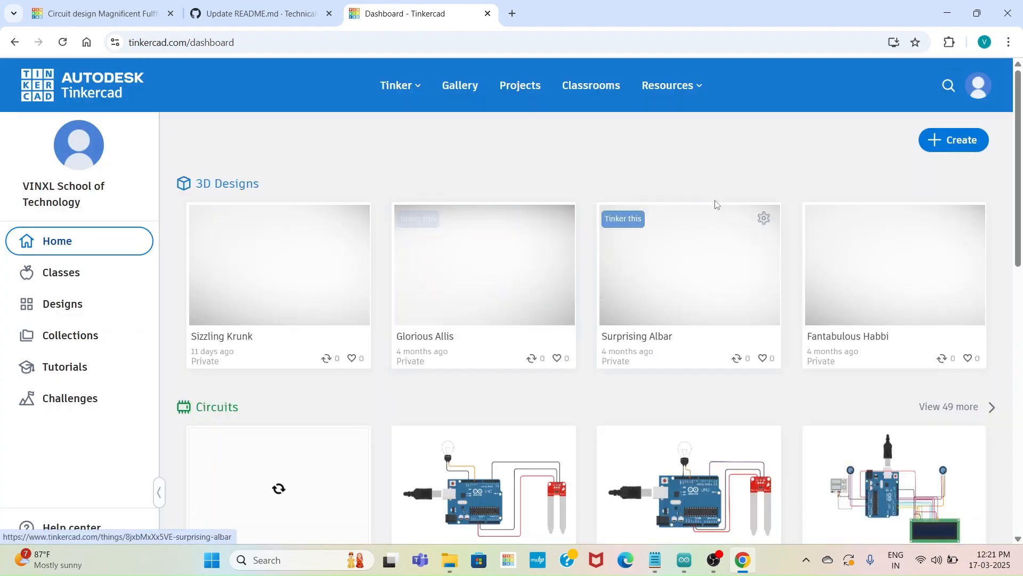
pyautogui.click(936, 144)
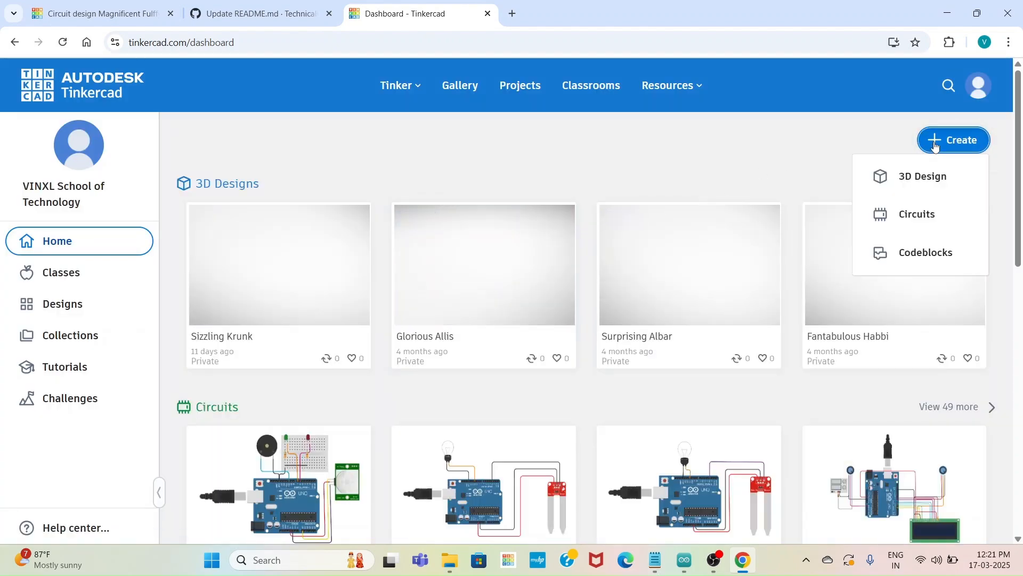
pyautogui.click(917, 213)
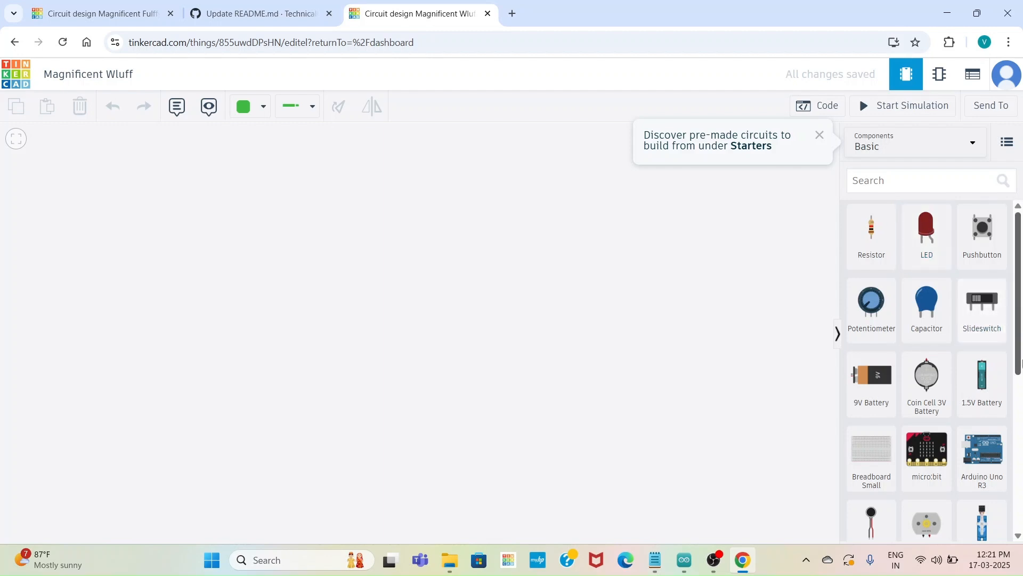
pyautogui.moveTo(984, 454); pyautogui.dragTo(314, 325)
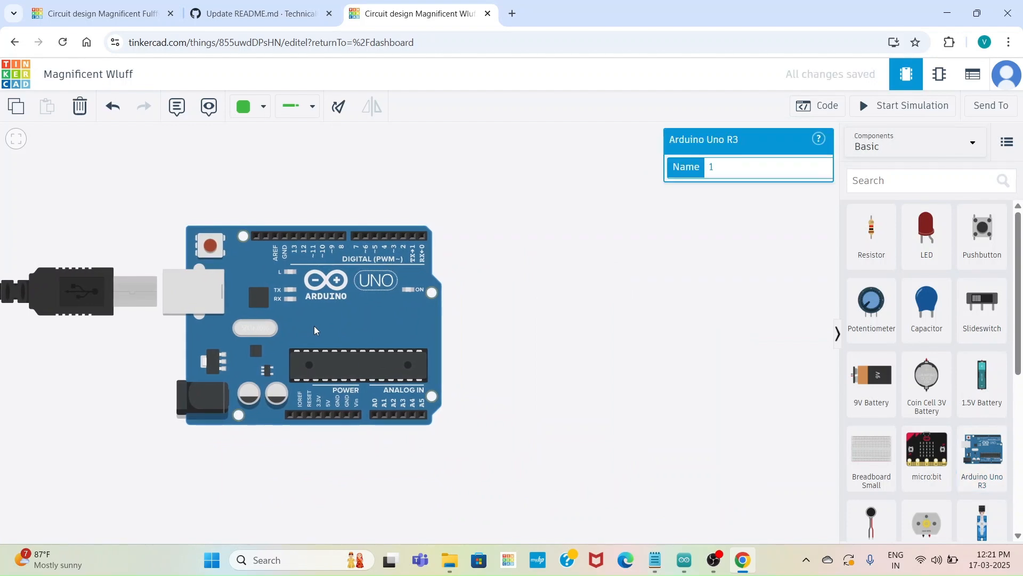
# Find the Piezo component and place it above the Arduino board, near its USB end
pyautogui.click(912, 181)
pyautogui.write('p')
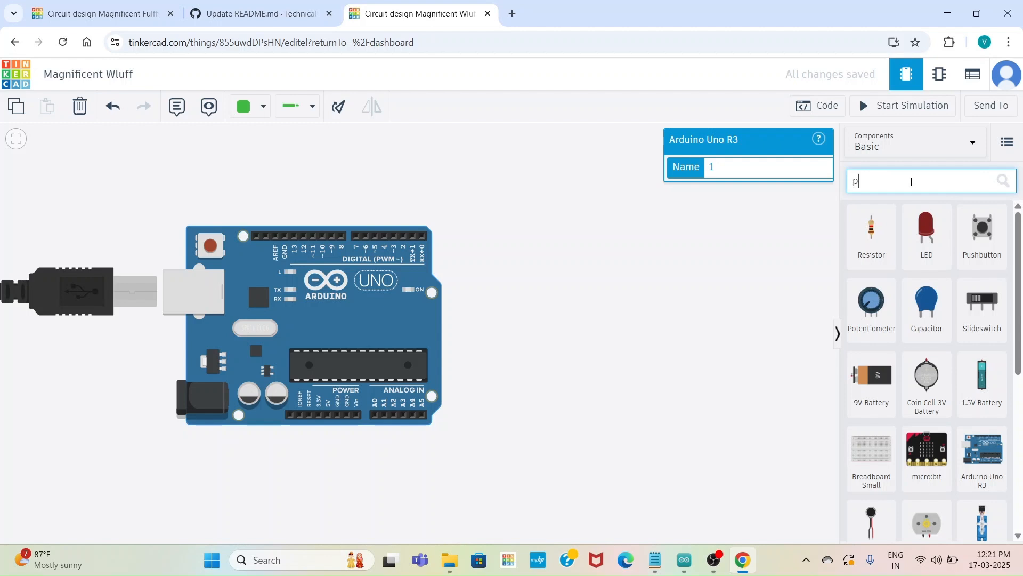
pyautogui.write('e')
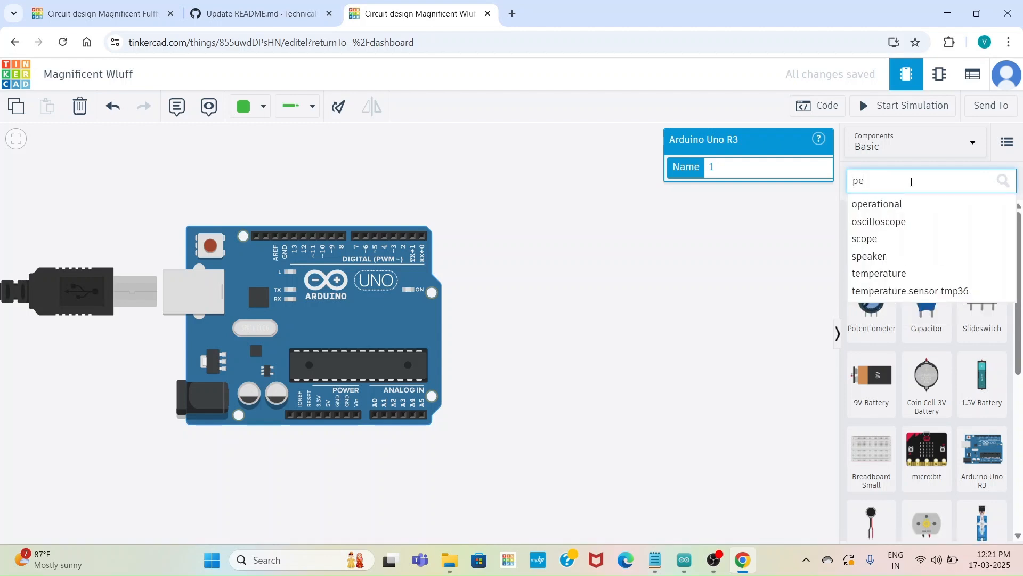
pyautogui.write('ez')
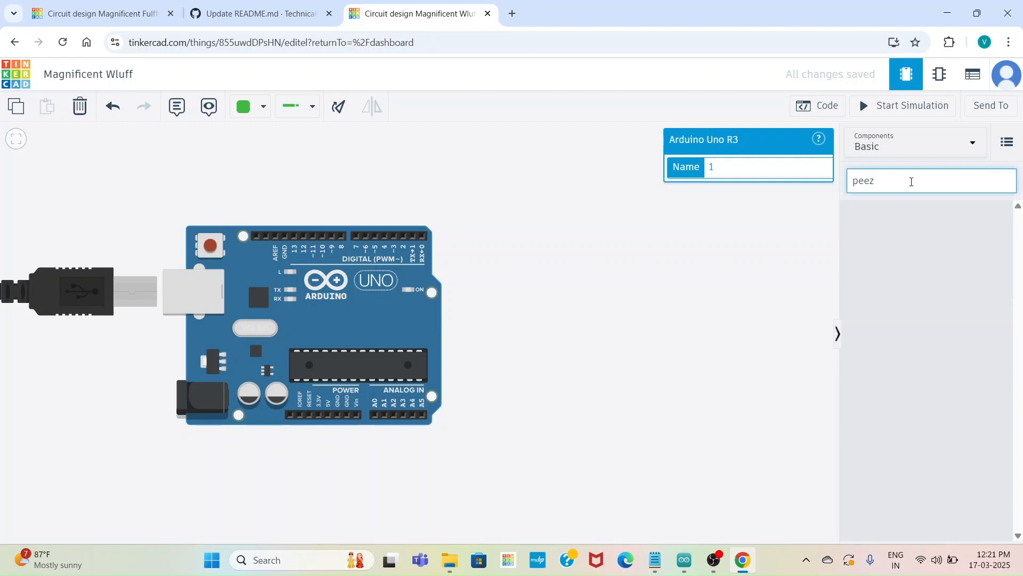
pyautogui.press('BackSpace')
pyautogui.press('BackSpace')
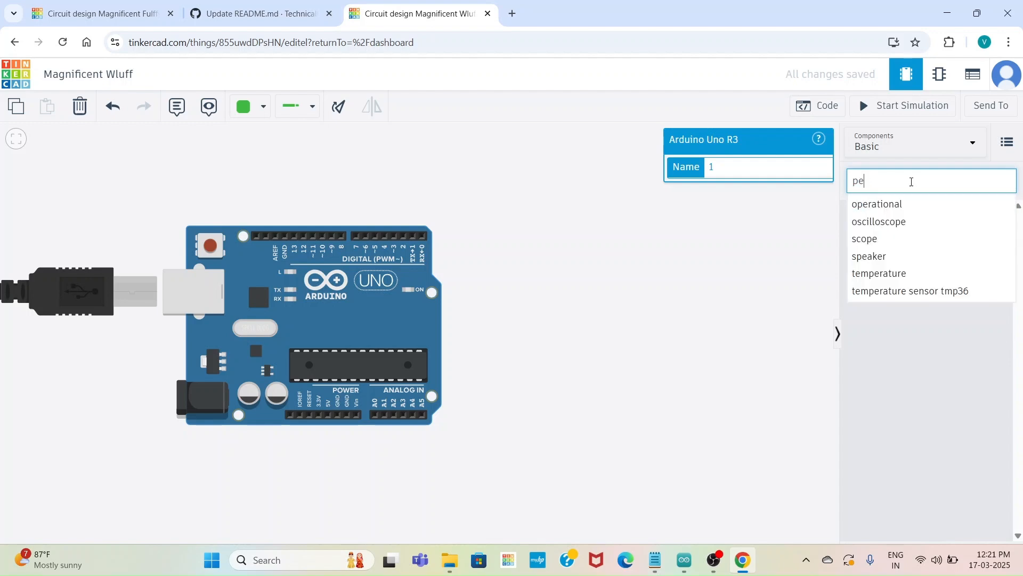
pyautogui.press('BackSpace')
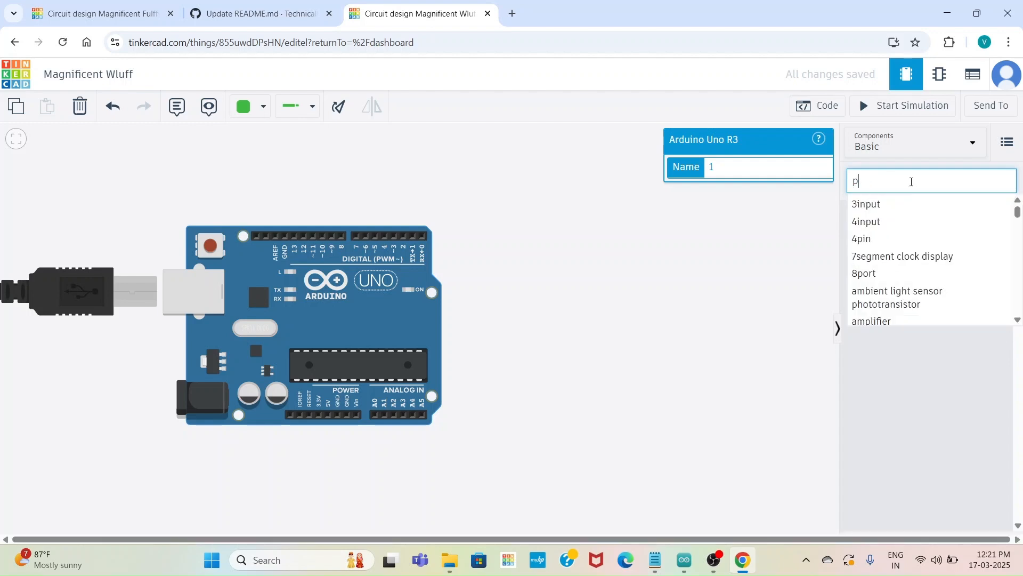
pyautogui.write('ie')
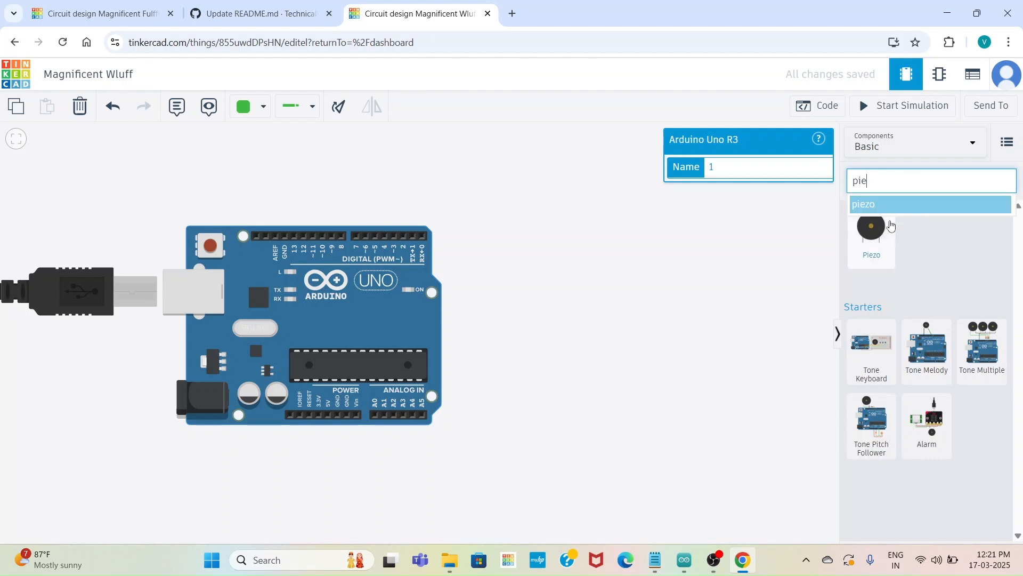
pyautogui.moveTo(891, 224); pyautogui.dragTo(455, 183)
pyautogui.moveTo(328, 236); pyautogui.dragTo(119, 203)
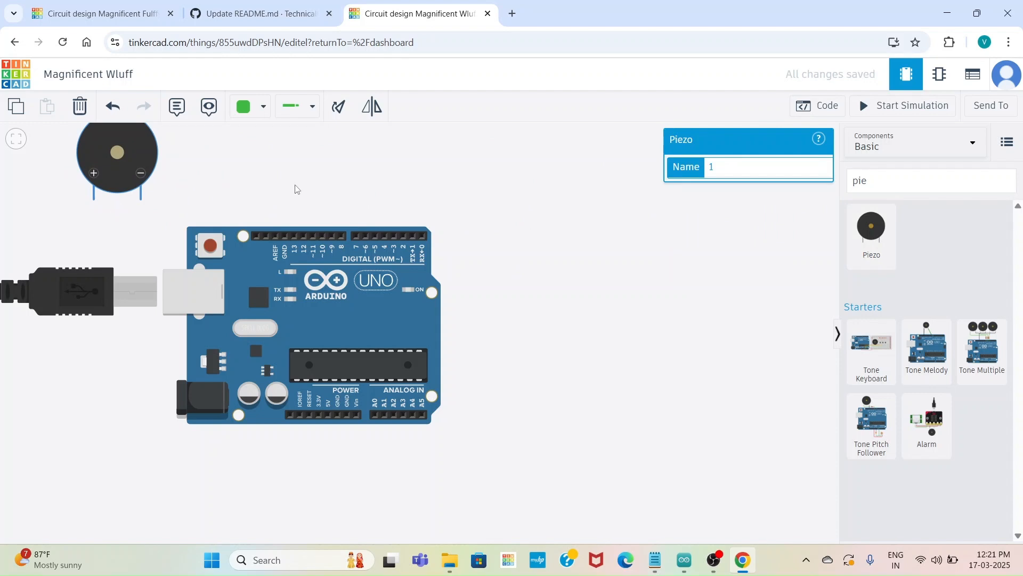
# Clear the component search and place a red LED to the upper right of the Arduino
pyautogui.click(892, 175)
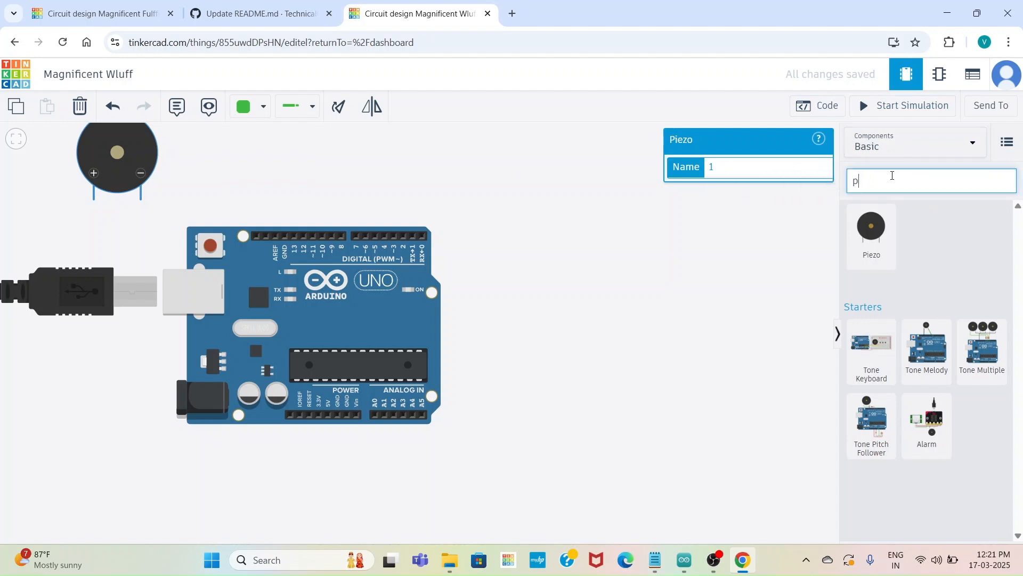
pyautogui.press('BackSpace')
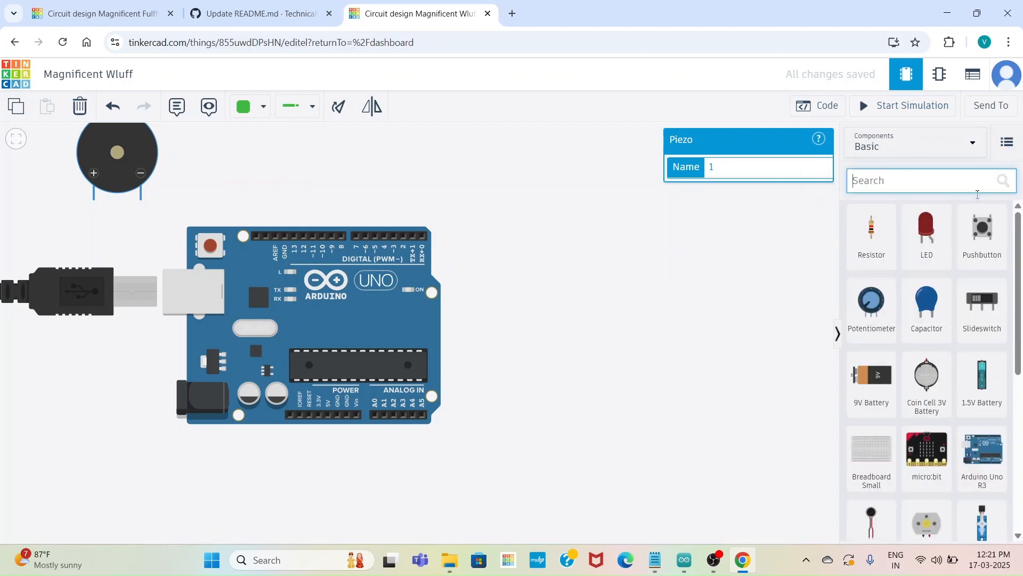
pyautogui.moveTo(928, 230); pyautogui.dragTo(628, 190)
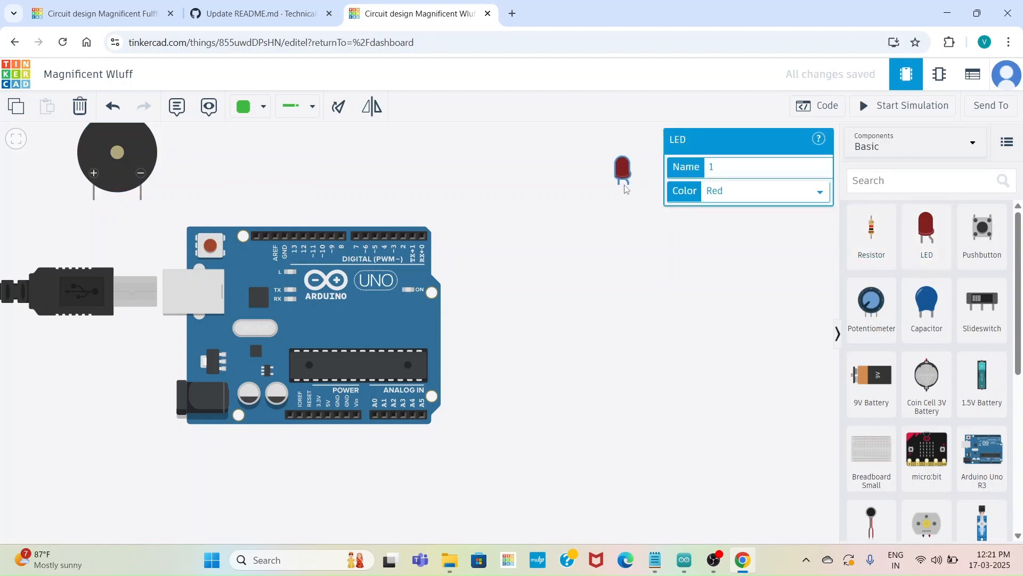
# Add a second LED just below the red one and set its color to Green
pyautogui.moveTo(771, 263); pyautogui.dragTo(797, 240)
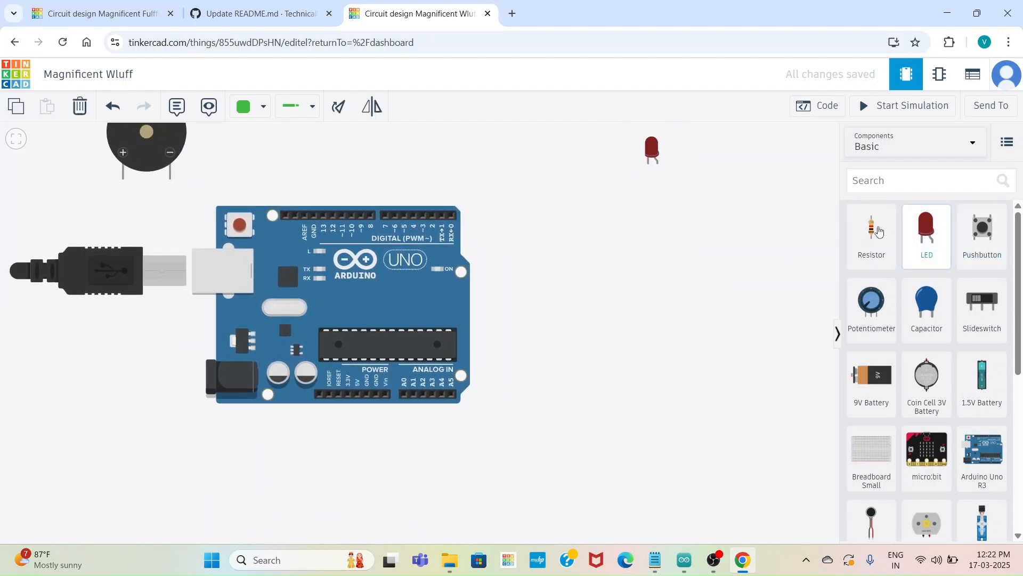
pyautogui.moveTo(923, 230); pyautogui.dragTo(680, 221)
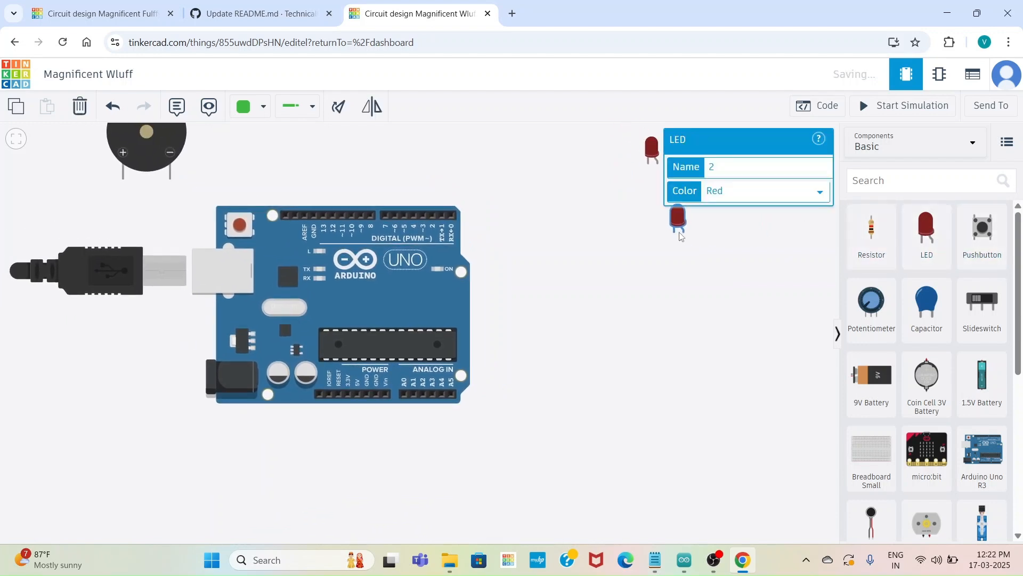
pyautogui.click(747, 198)
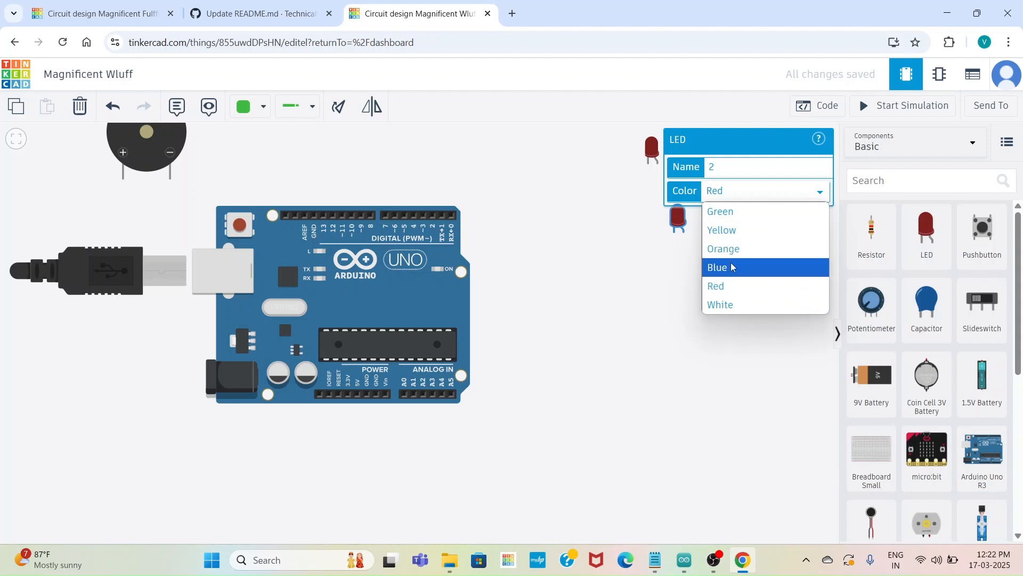
pyautogui.click(732, 213)
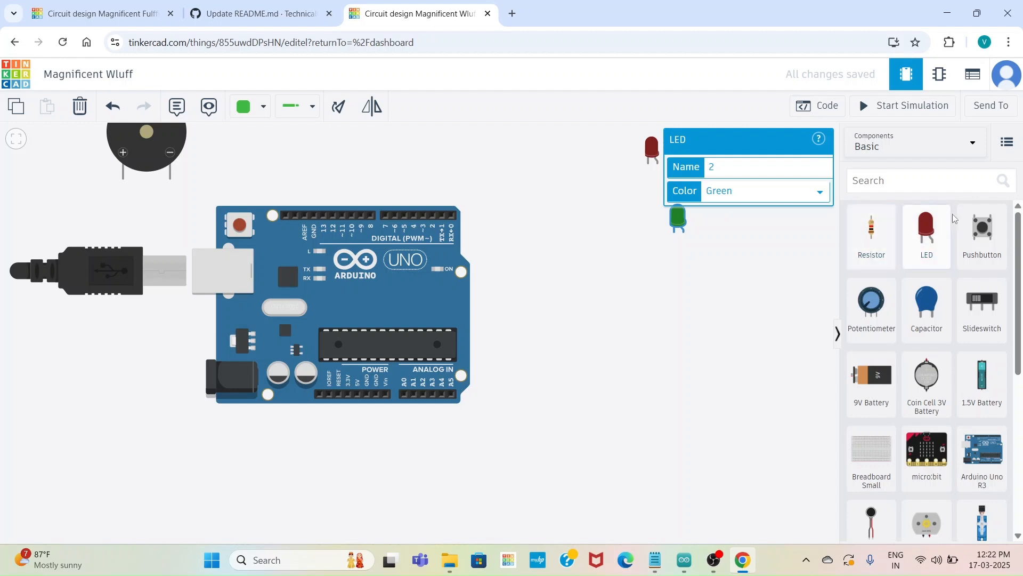
# Search the components for the PIR sensor and place it to the right of the Arduino, below the LEDs
pyautogui.click(932, 180)
pyautogui.write('pir')
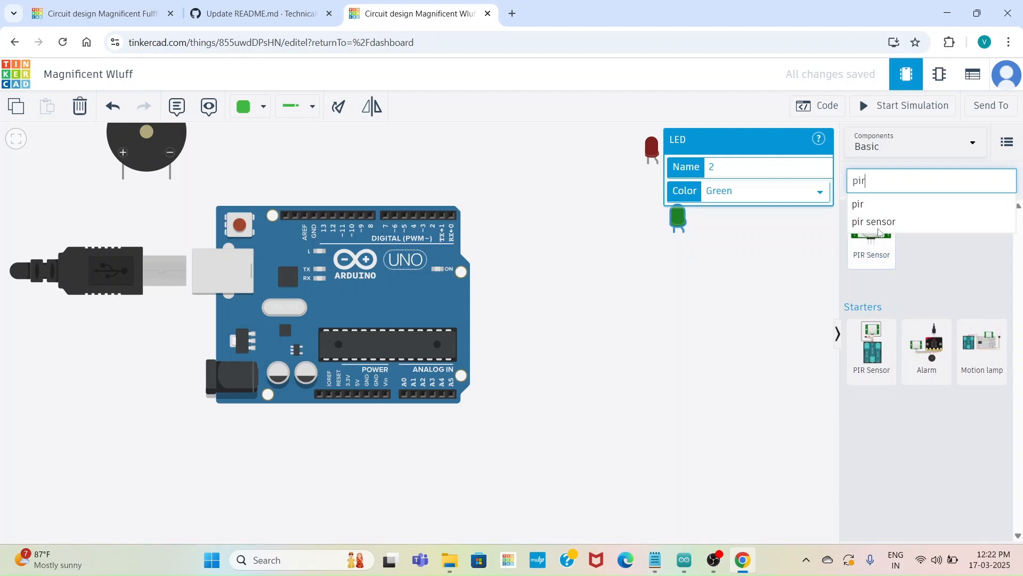
pyautogui.click(880, 226)
pyautogui.moveTo(879, 226); pyautogui.dragTo(638, 336)
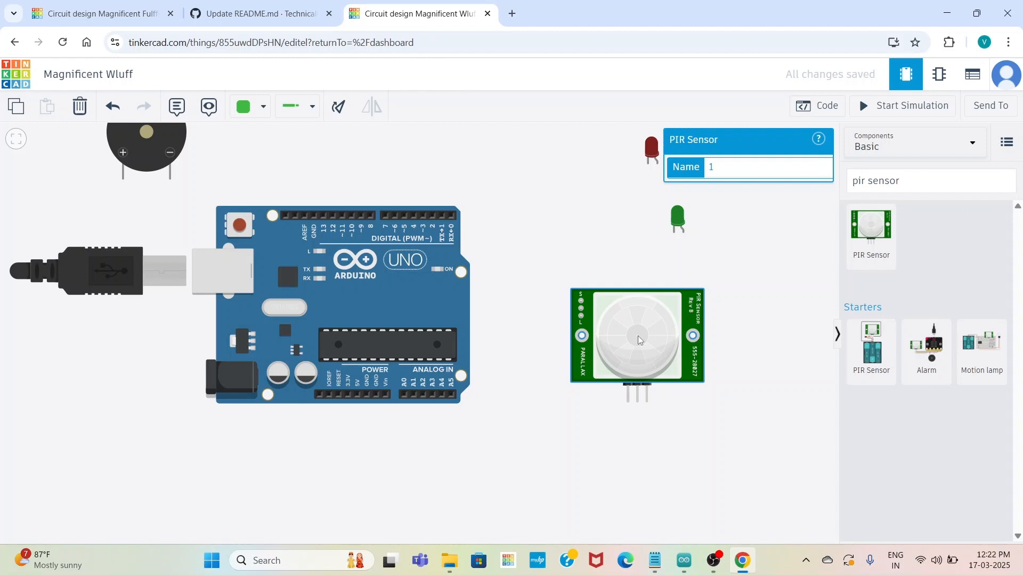
pyautogui.click(627, 386)
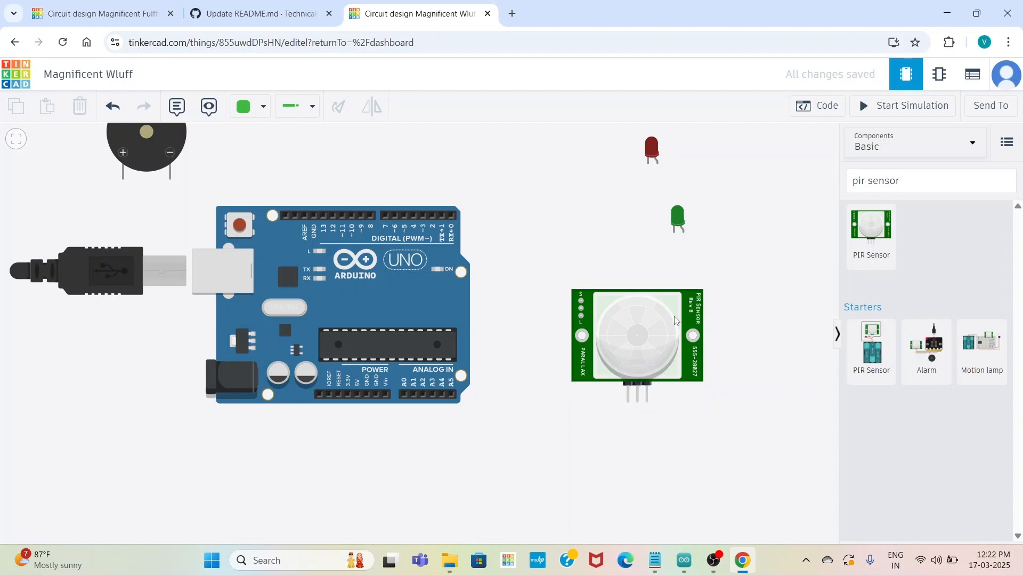
# Rotate the PIR sensor to 90 degrees clockwise from upright so its pins face the Arduino
pyautogui.click(625, 318)
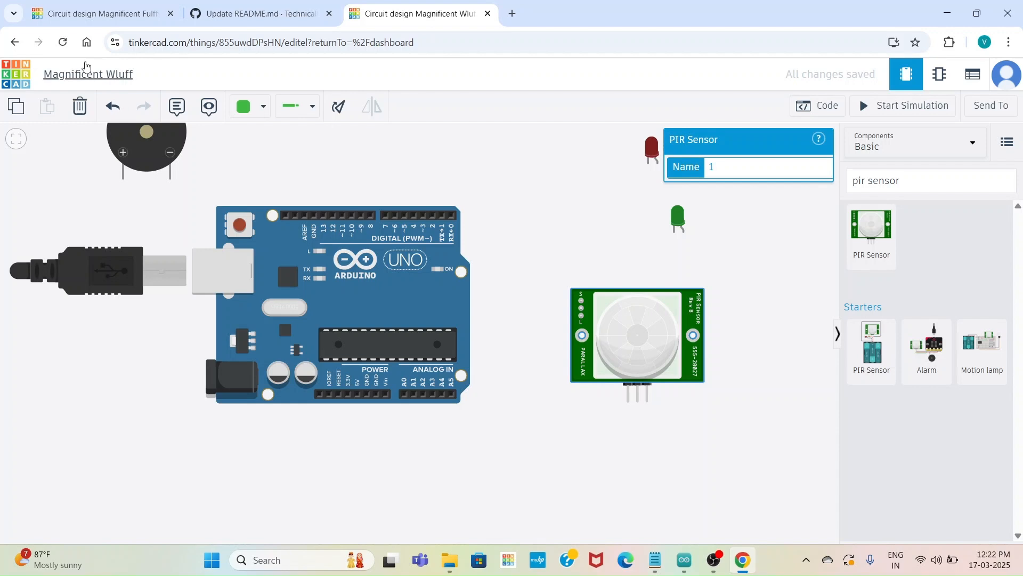
pyautogui.click(341, 110)
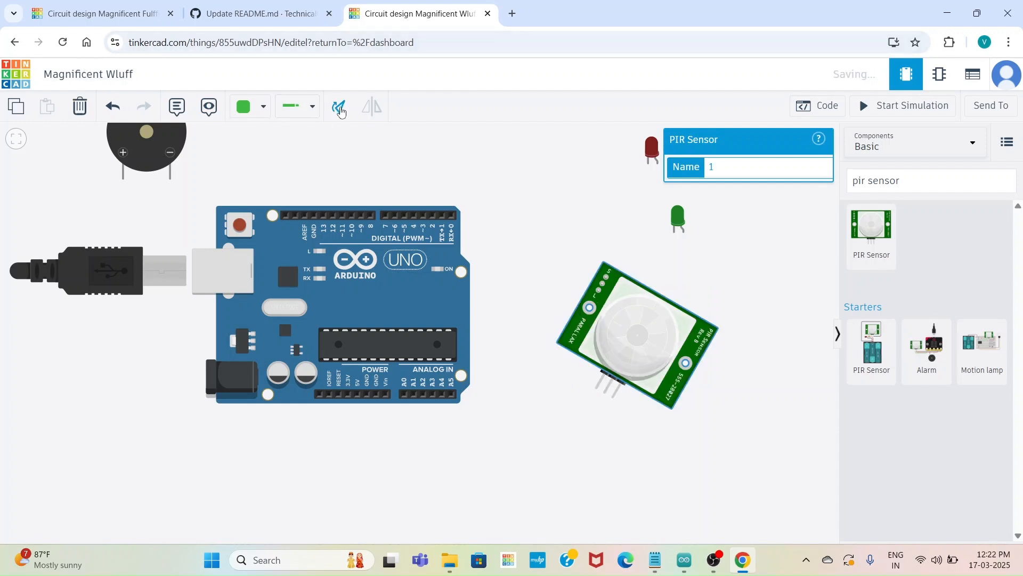
pyautogui.click(341, 110)
pyautogui.click(341, 111)
pyautogui.click(341, 111)
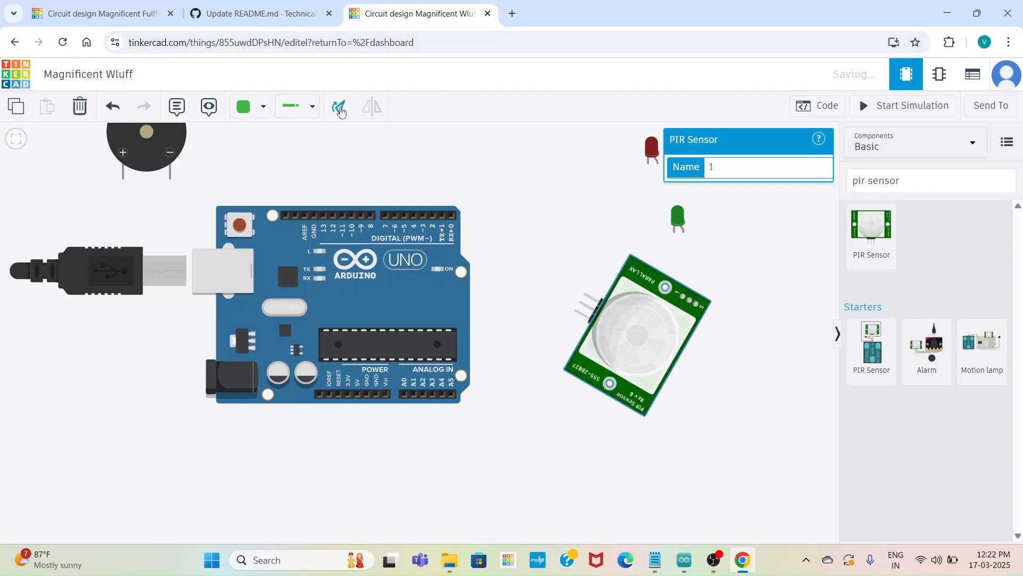
pyautogui.click(341, 111)
pyautogui.click(341, 111)
pyautogui.click(341, 111)
pyautogui.click(341, 111)
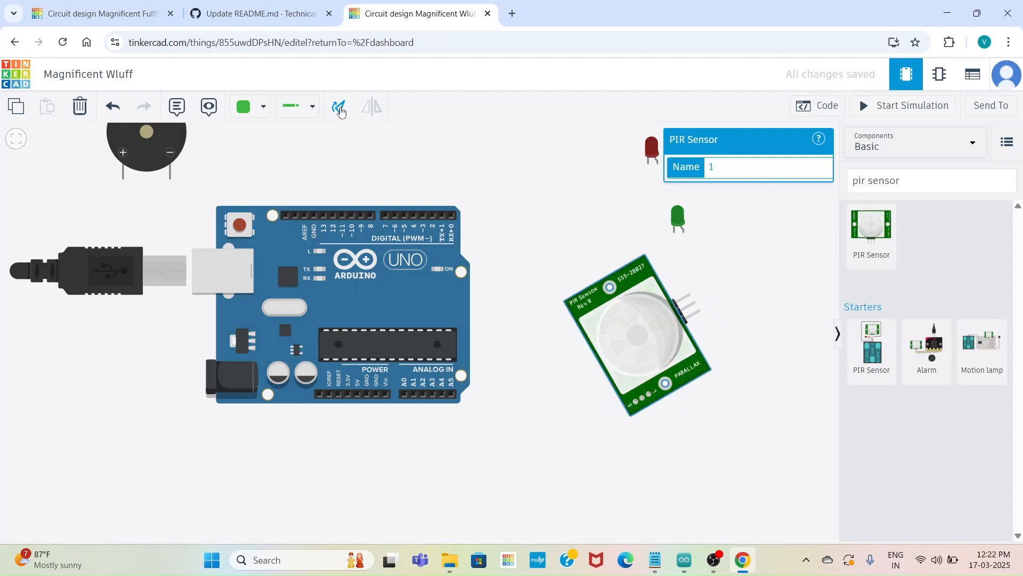
pyautogui.click(341, 111)
pyautogui.click(341, 110)
pyautogui.click(341, 111)
pyautogui.click(341, 111)
pyautogui.click(341, 111)
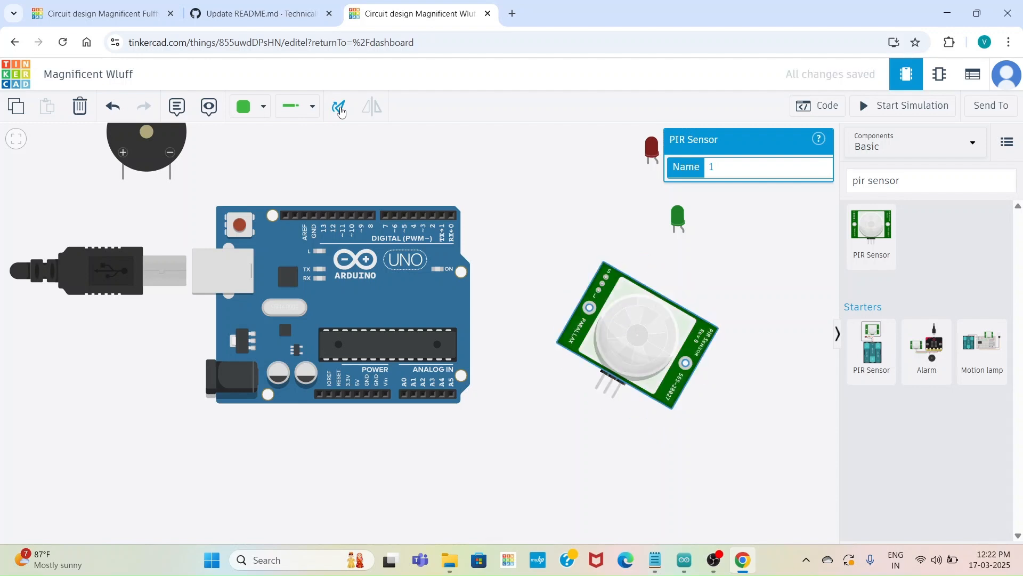
pyautogui.click(341, 111)
pyautogui.click(341, 111)
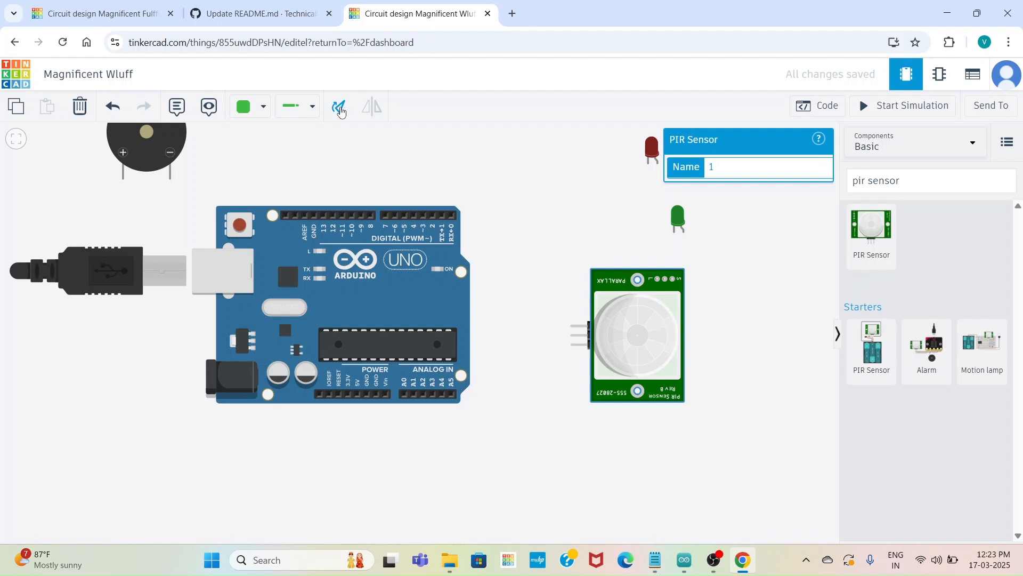
# Wire the PIR sensor's Power pin to the Arduino's 5V pin, routed below the board with square corners, and color the wire red
pyautogui.moveTo(516, 181); pyautogui.dragTo(507, 256)
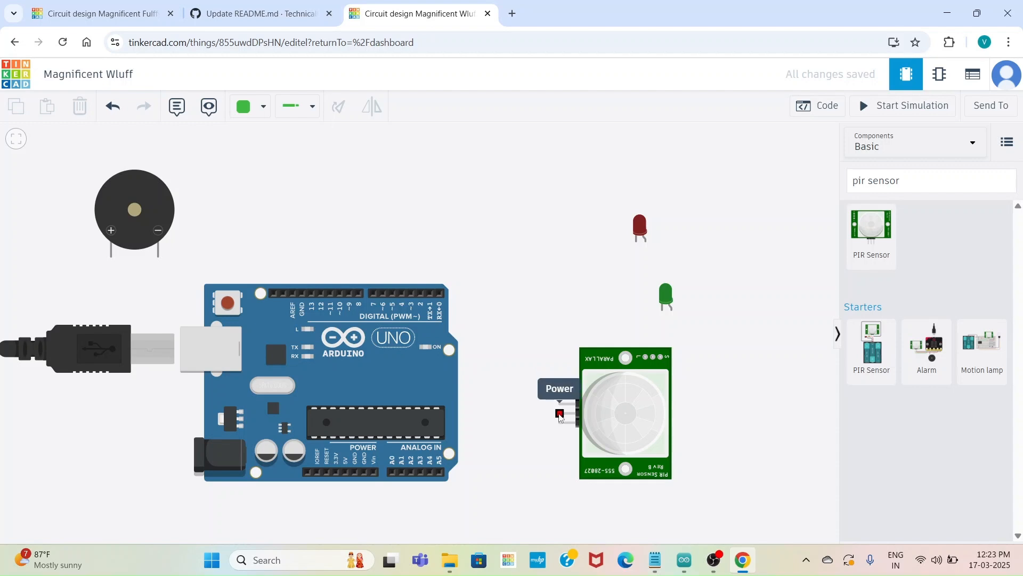
pyautogui.click(560, 413)
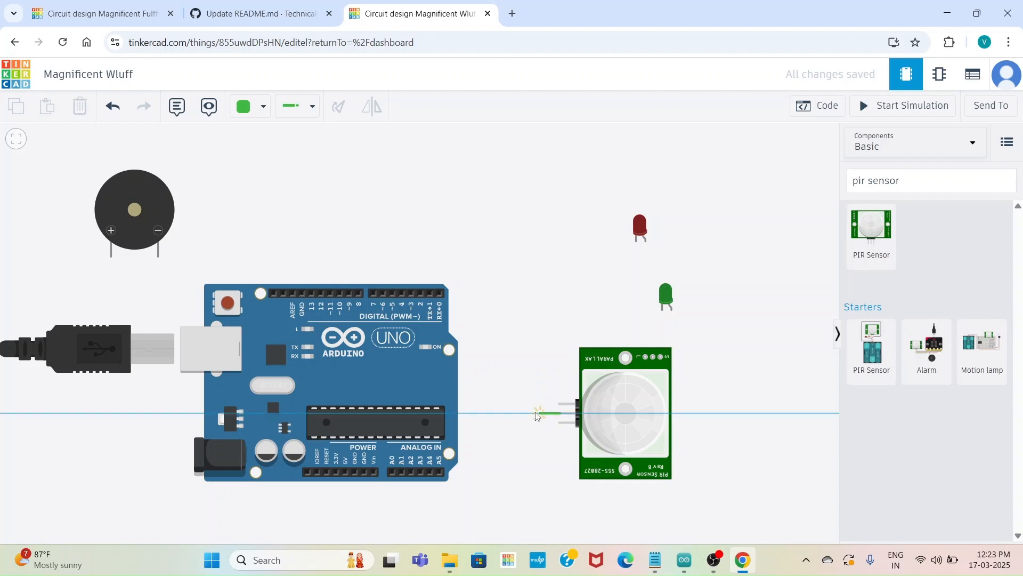
pyautogui.click(499, 414)
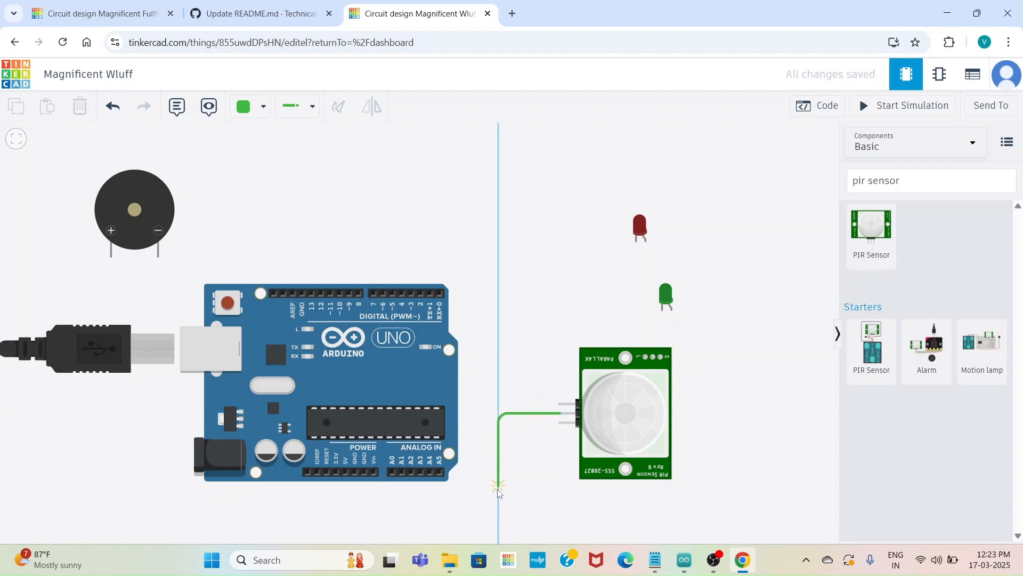
pyautogui.click(498, 515)
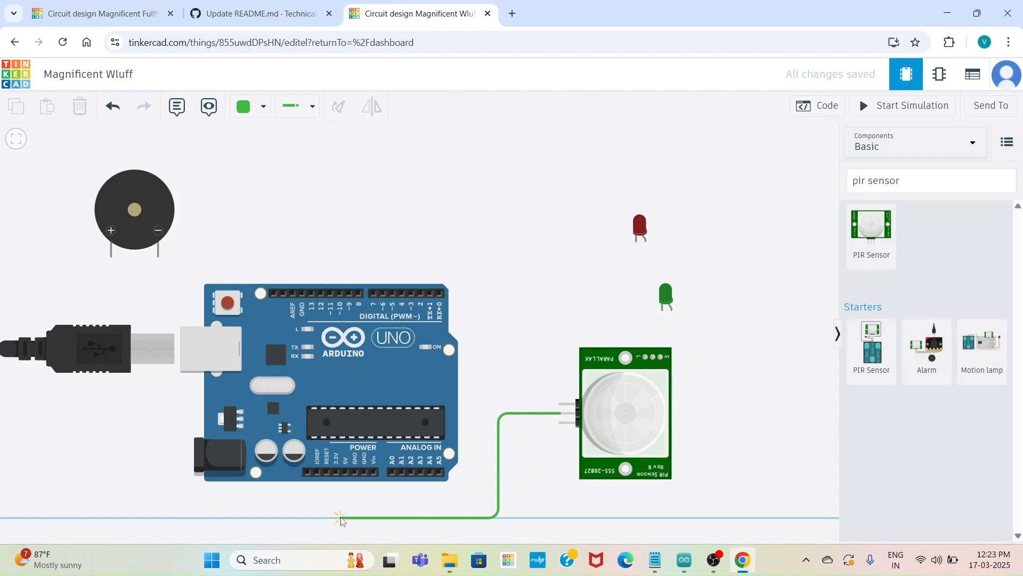
pyautogui.click(341, 518)
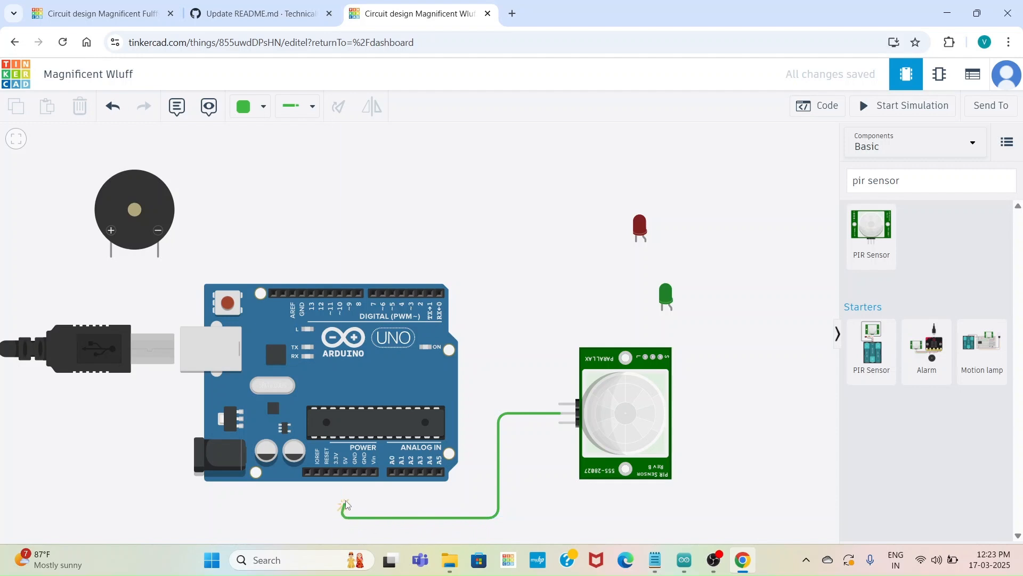
pyautogui.click(346, 472)
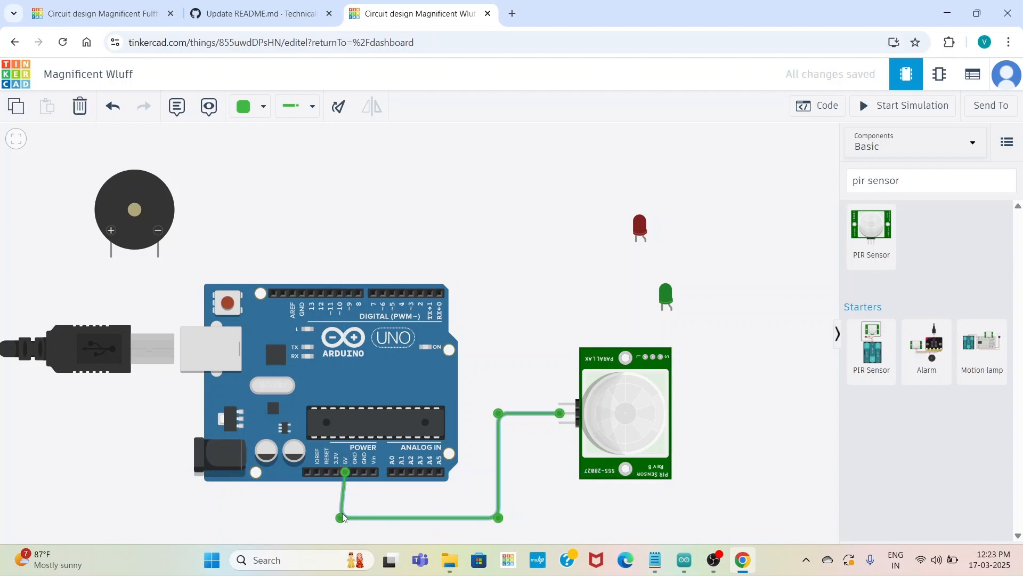
pyautogui.moveTo(344, 520); pyautogui.dragTo(347, 520)
pyautogui.click(265, 114)
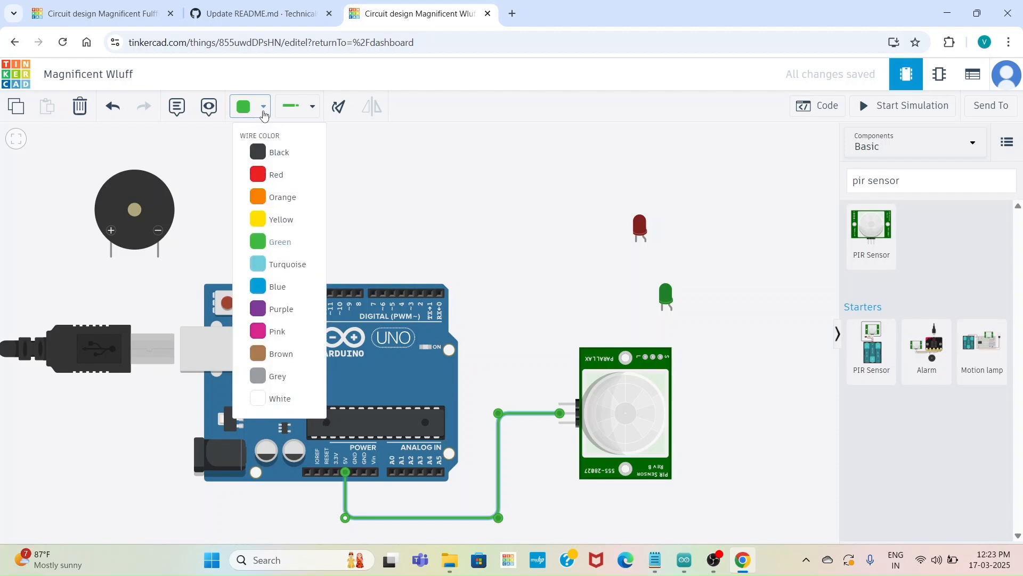
pyautogui.click(270, 184)
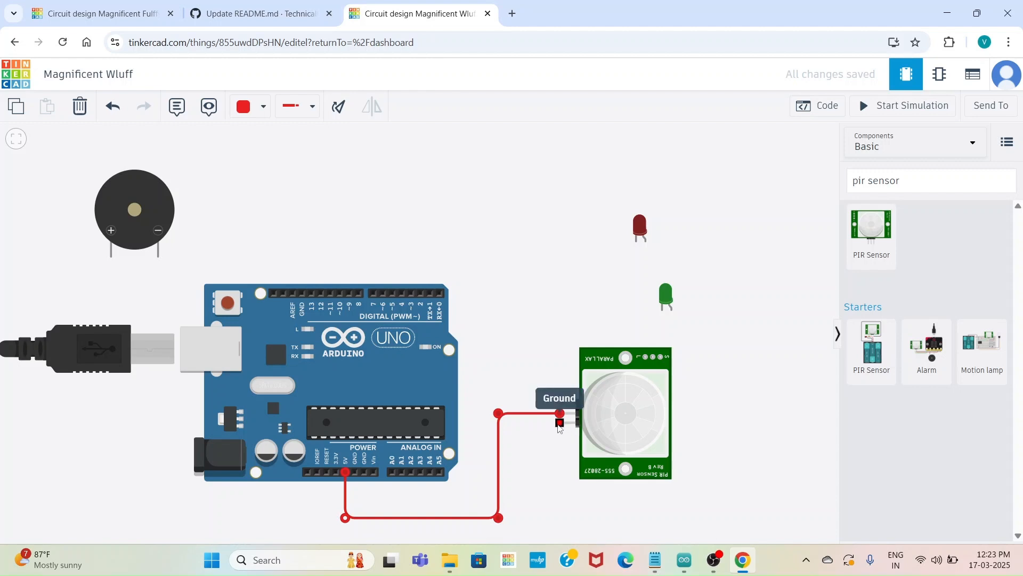
# Wire the PIR sensor's Ground pin to the Arduino's GND pin, routed below the board with square corners, and color the wire black
pyautogui.click(559, 423)
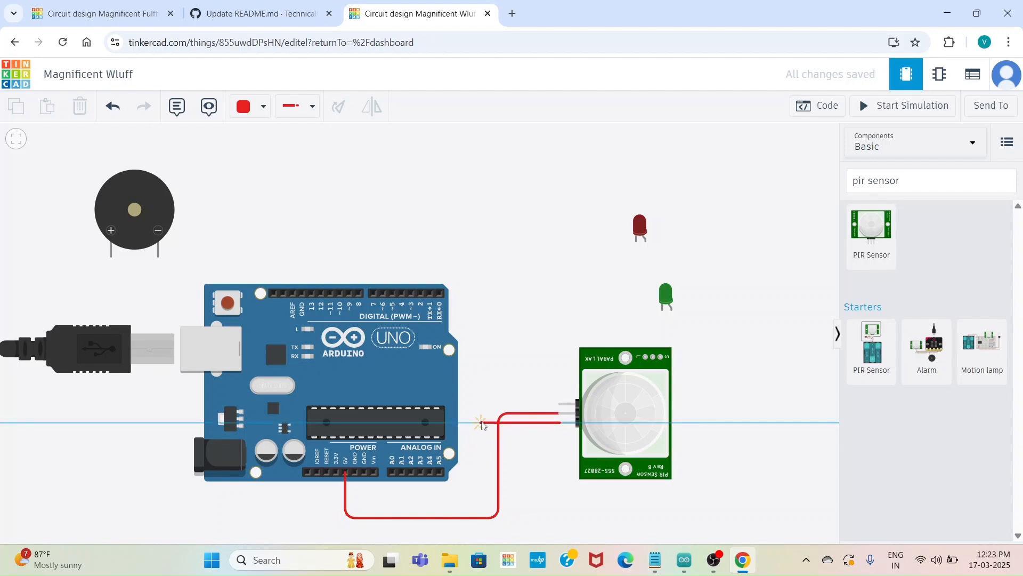
pyautogui.click(481, 424)
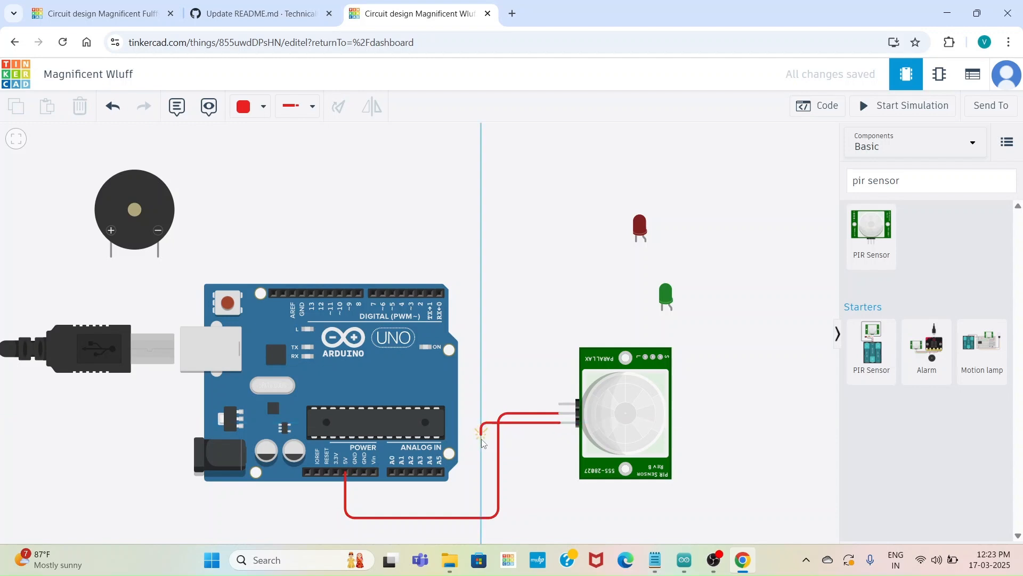
pyautogui.click(481, 493)
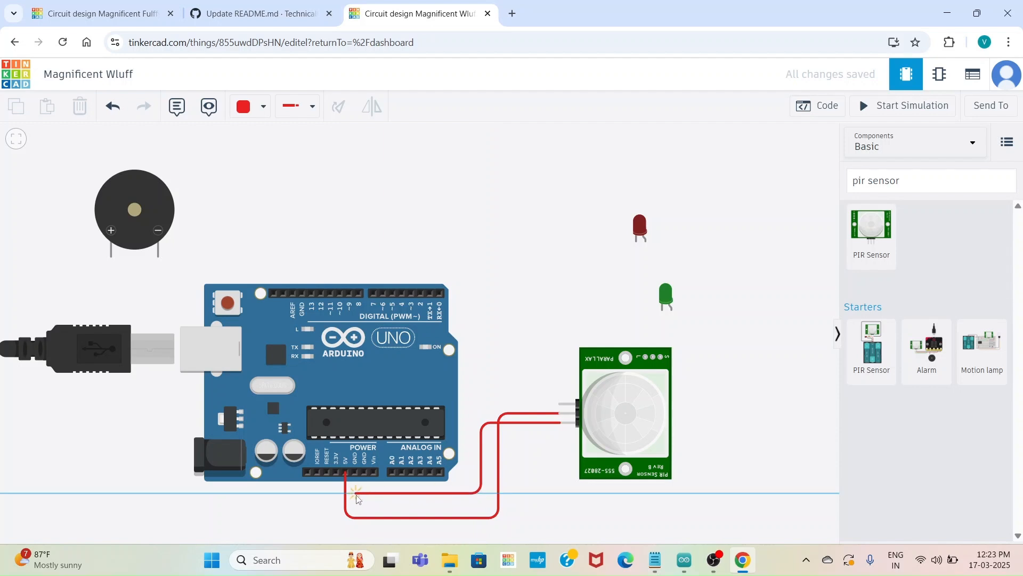
pyautogui.click(356, 494)
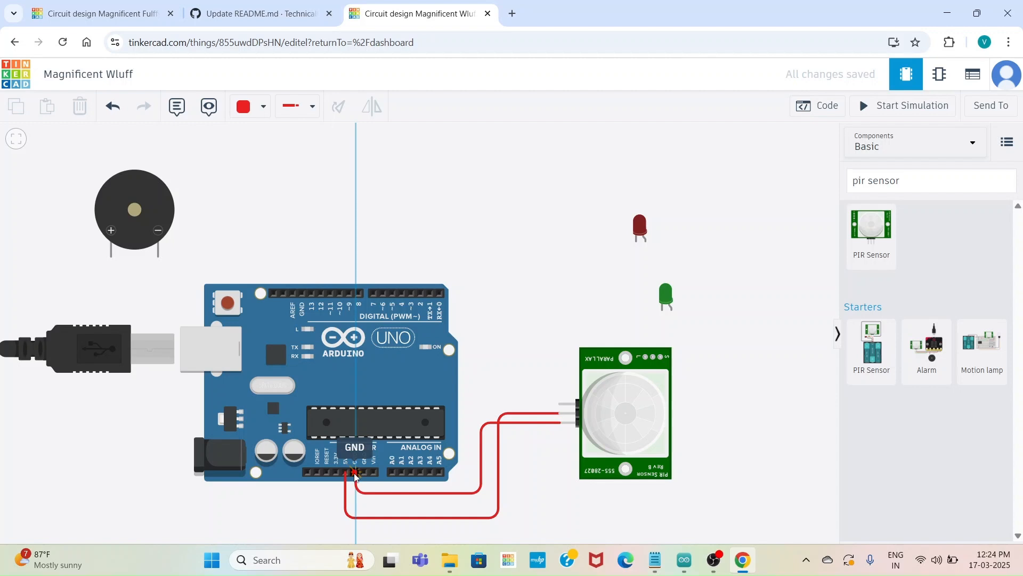
pyautogui.click(355, 472)
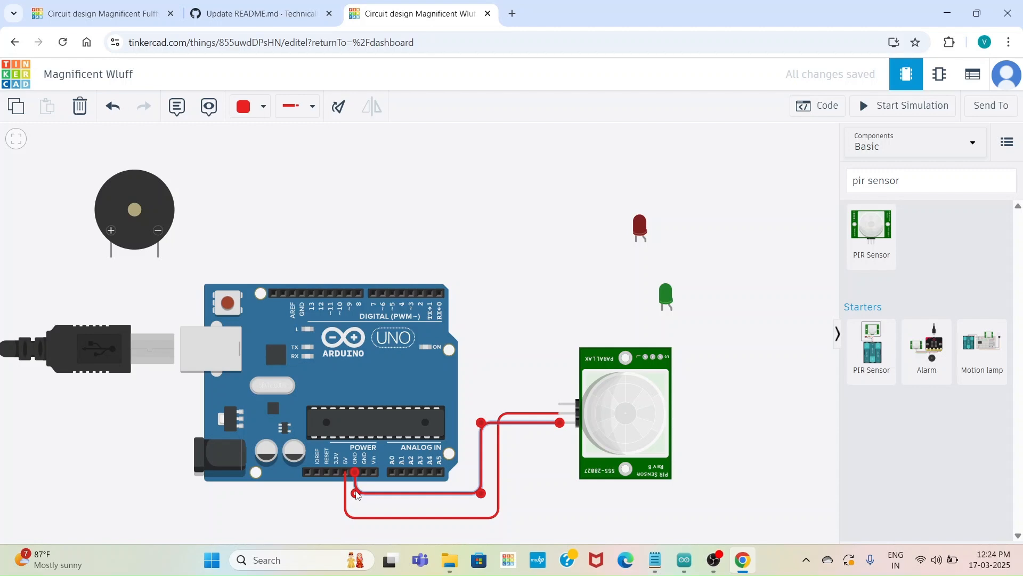
pyautogui.moveTo(356, 495); pyautogui.dragTo(354, 493)
pyautogui.click(250, 110)
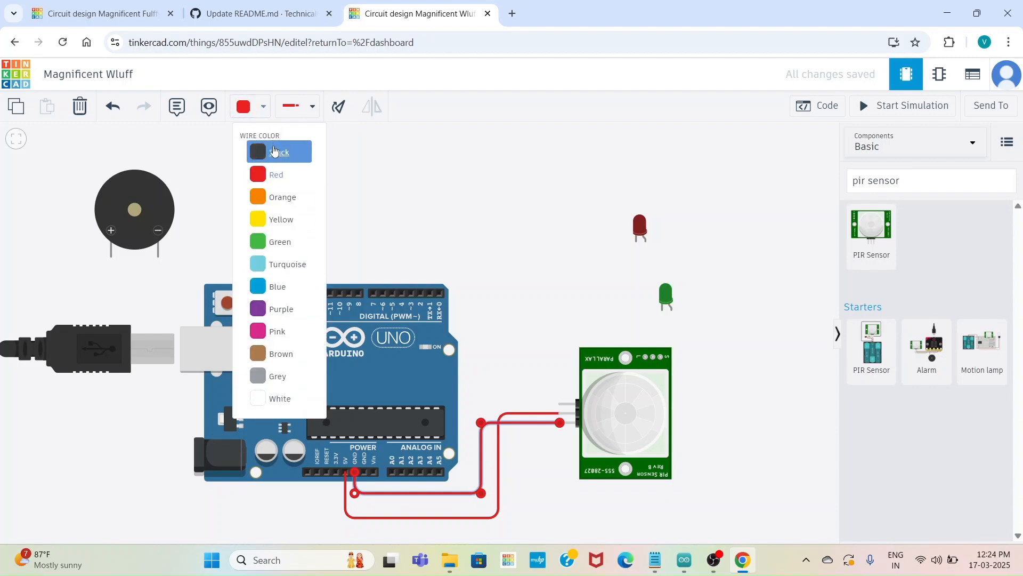
pyautogui.click(274, 149)
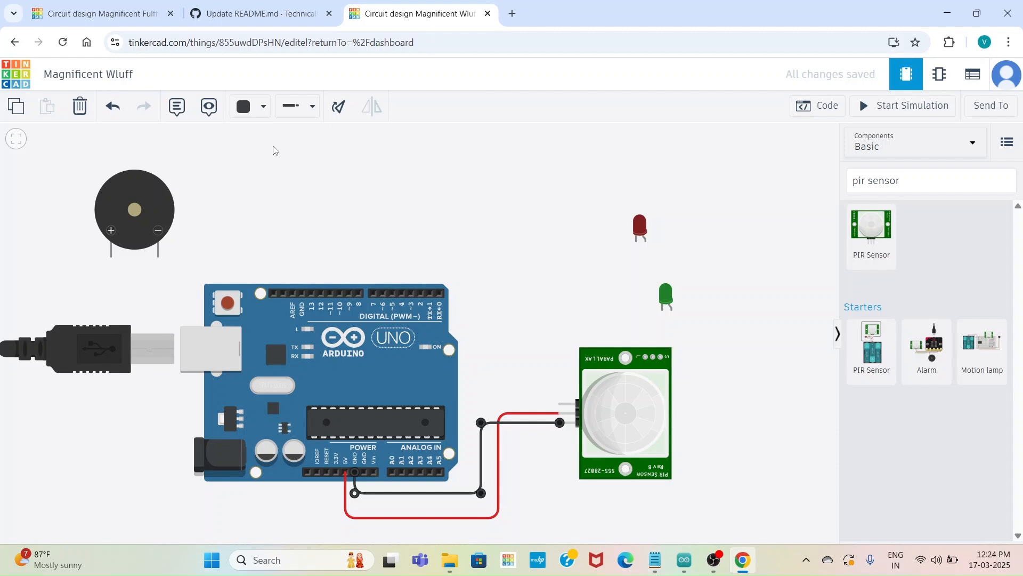
pyautogui.click(274, 150)
# Wire the PIR sensor's Signal pin to the Arduino's A0 pin, routed inside the black wire, and color the wire purple
pyautogui.scroll(1, 418, 237)
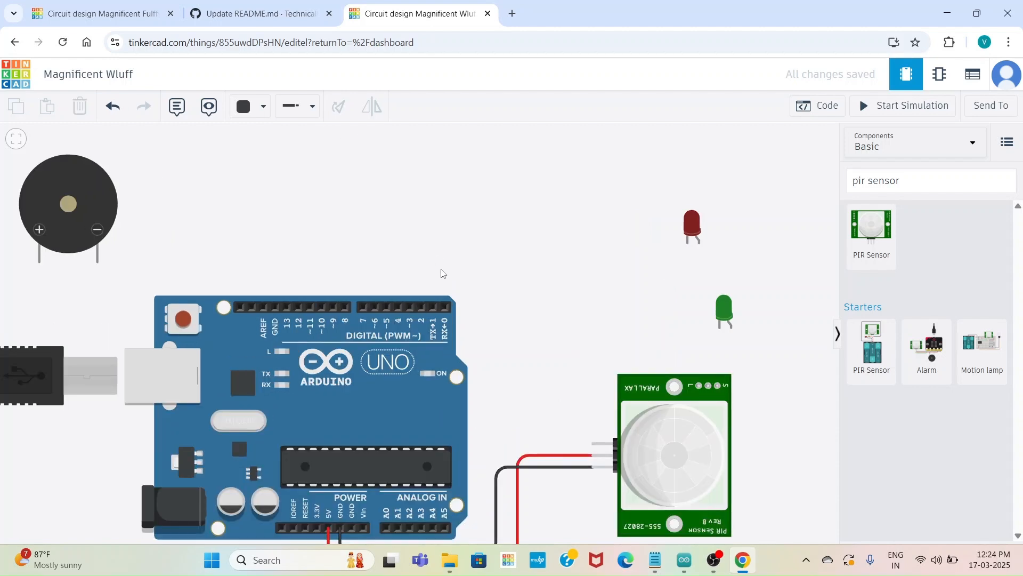
pyautogui.moveTo(519, 352); pyautogui.dragTo(537, 246)
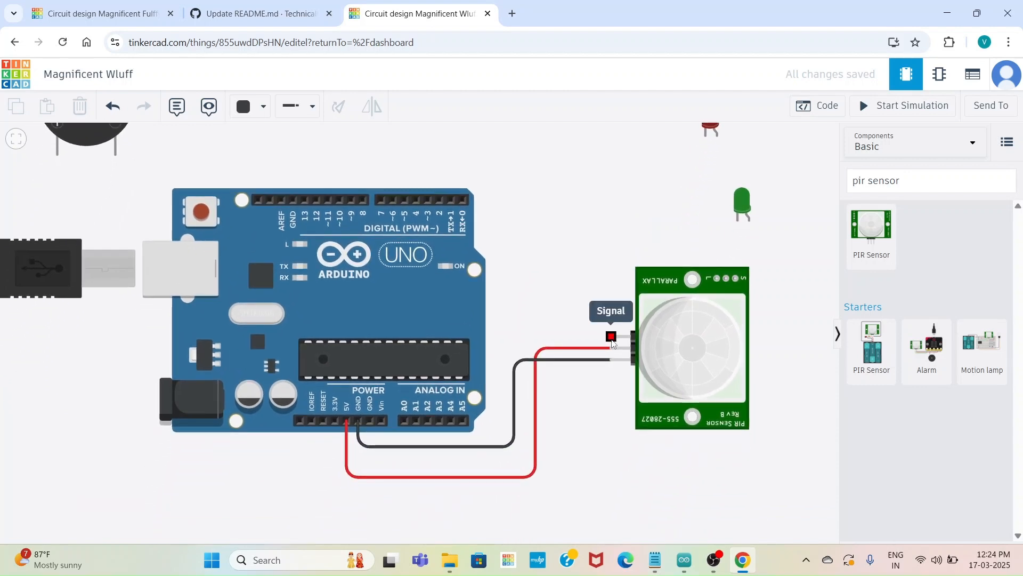
pyautogui.click(612, 337)
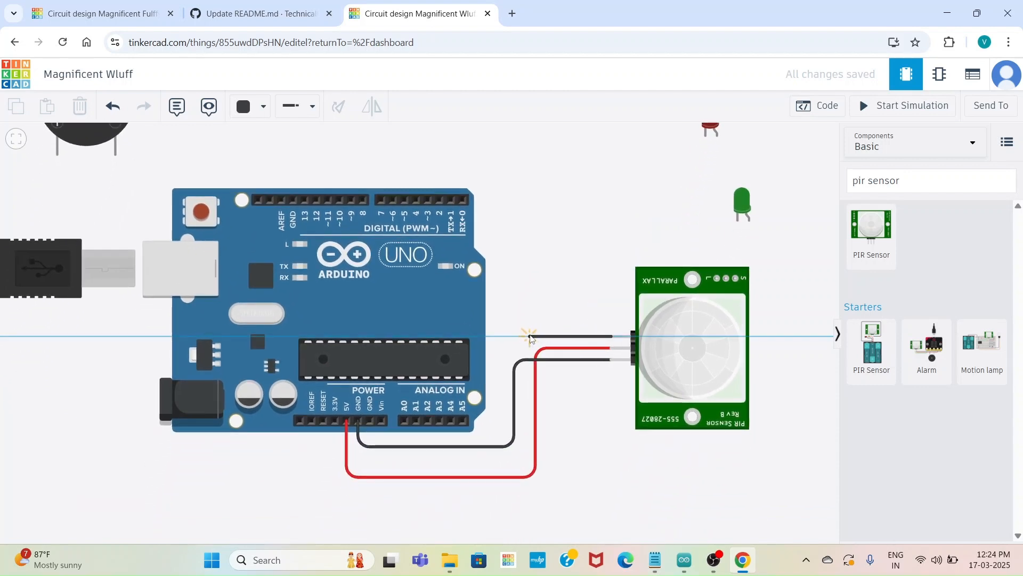
pyautogui.click(502, 336)
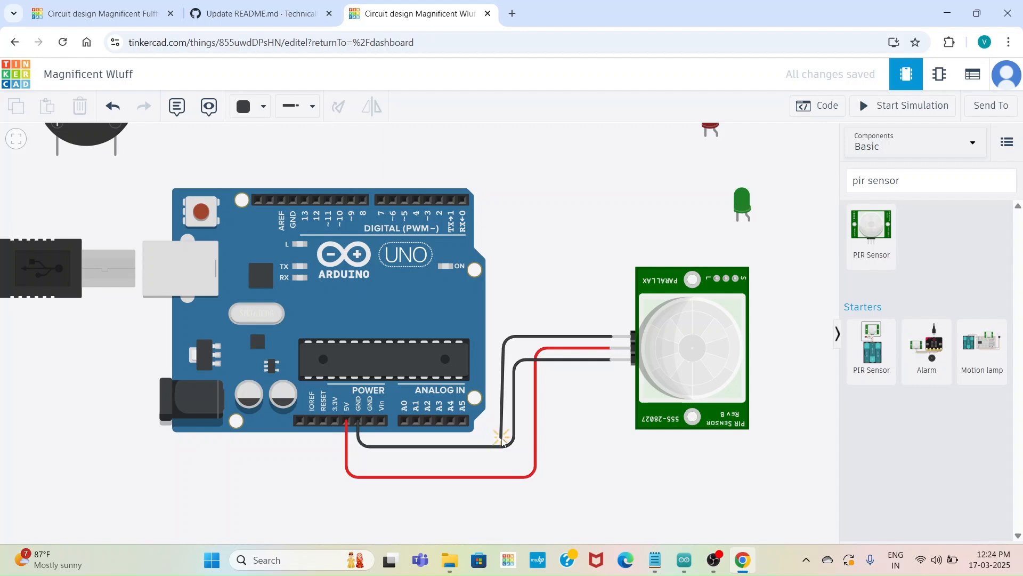
pyautogui.click(502, 439)
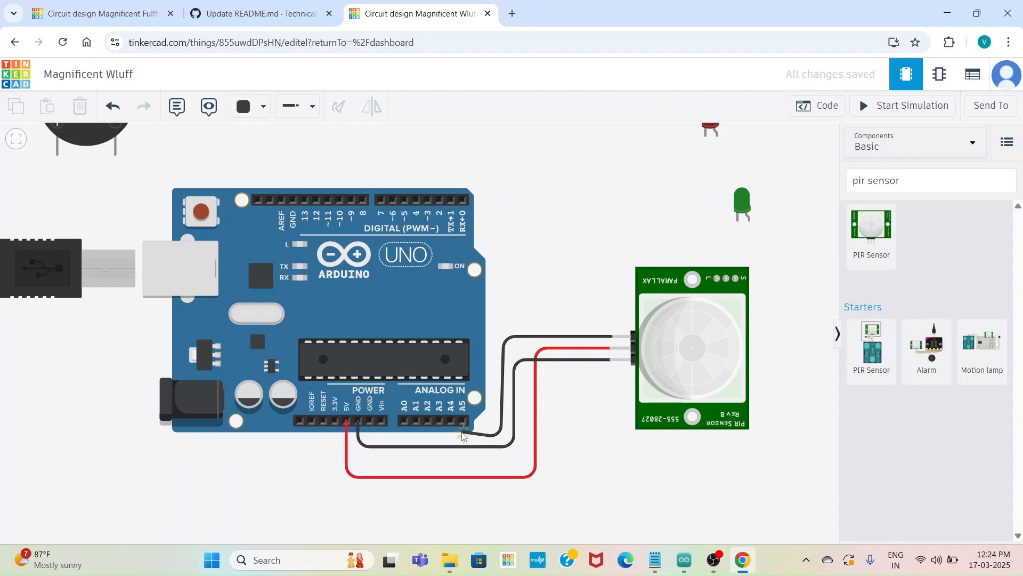
pyautogui.click(405, 425)
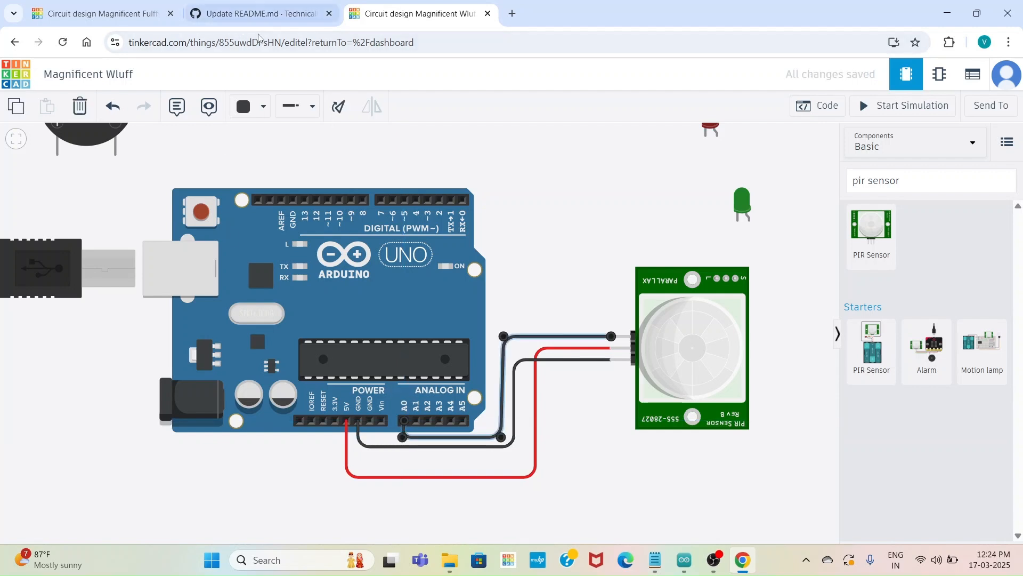
pyautogui.click(244, 109)
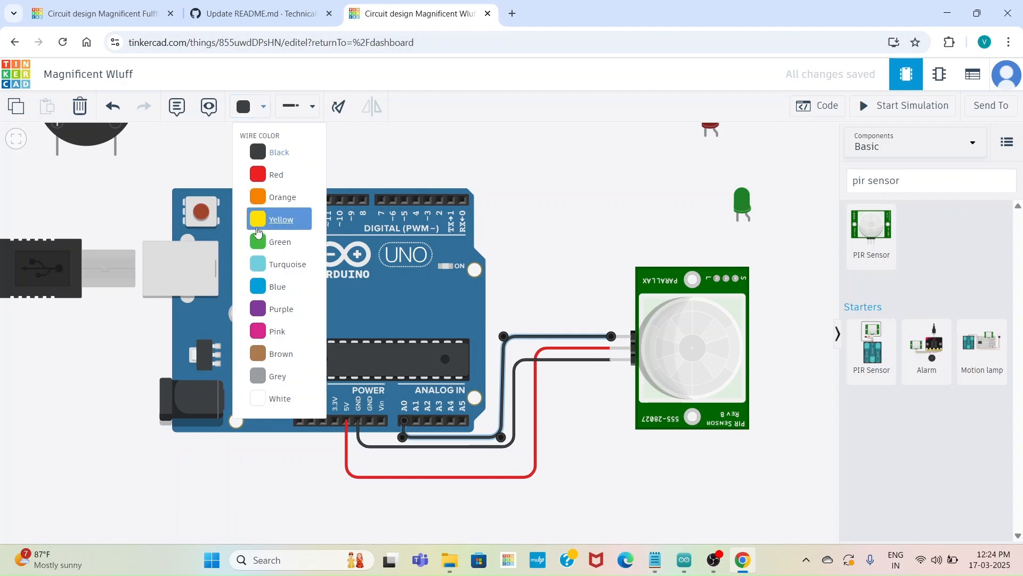
pyautogui.click(267, 307)
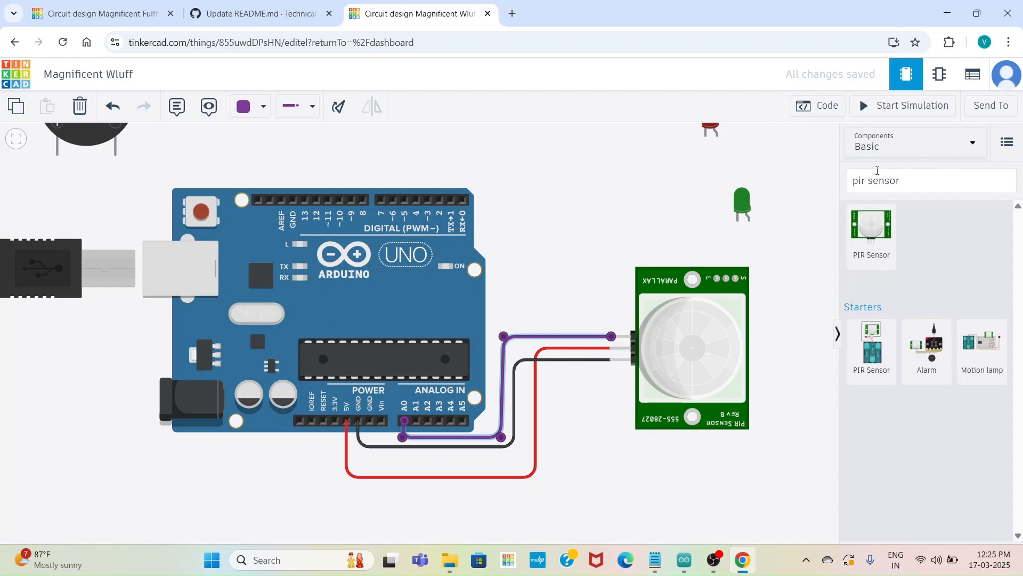
# Search the components for a resistor and place one between the Arduino and the green LED
pyautogui.click(902, 181)
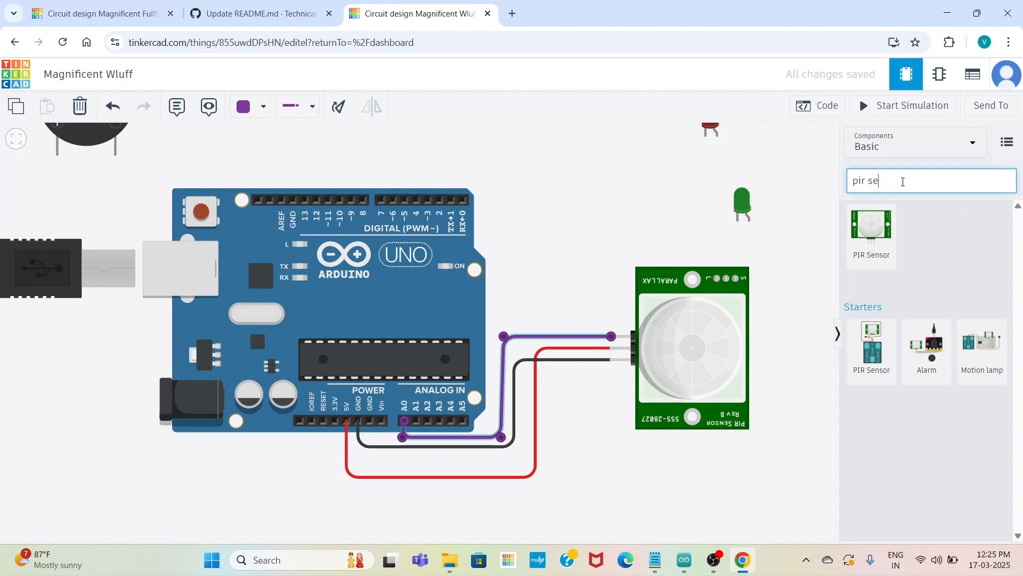
pyautogui.press('BackSpace')
pyautogui.press('BackSpace')
pyautogui.press('BackSpace')
pyautogui.press('BackSpace')
pyautogui.press('BackSpace')
pyautogui.press('BackSpace')
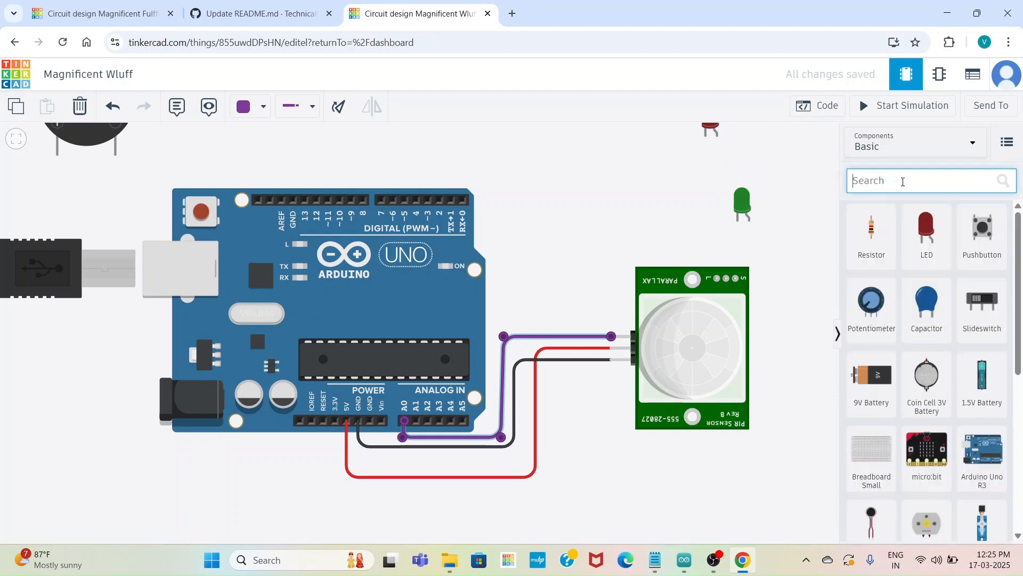
pyautogui.write('res')
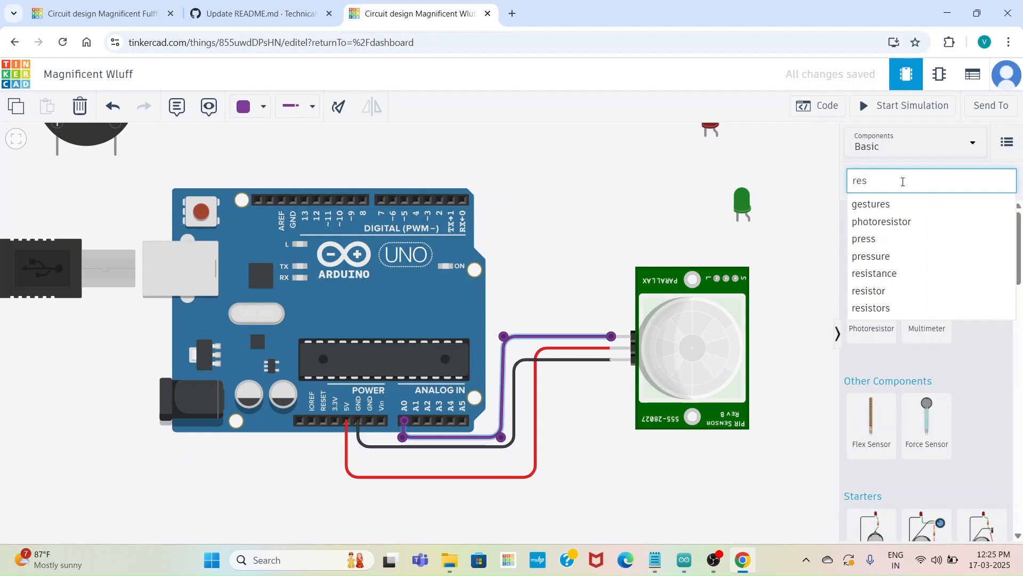
pyautogui.click(882, 291)
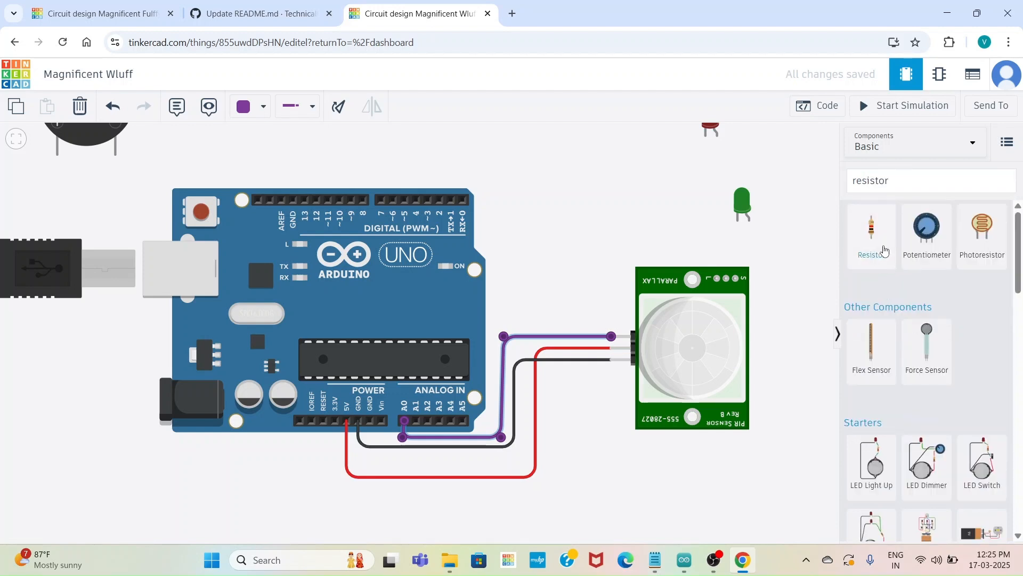
pyautogui.moveTo(882, 235); pyautogui.dragTo(589, 204)
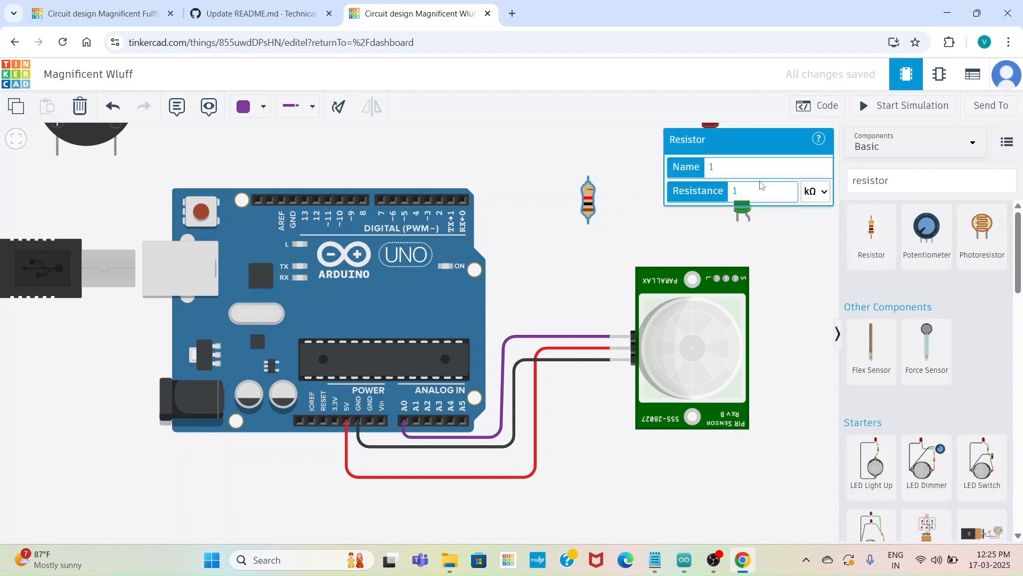
# Set the placed resistor's resistance to 330 Ω
pyautogui.doubleClick(772, 190)
pyautogui.write('330')
pyautogui.click(824, 202)
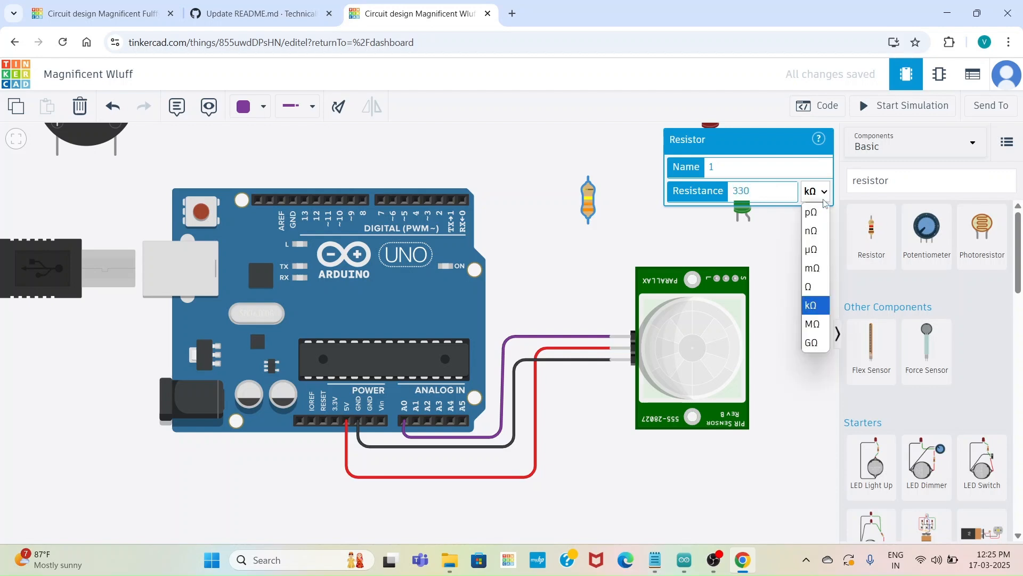
pyautogui.click(814, 287)
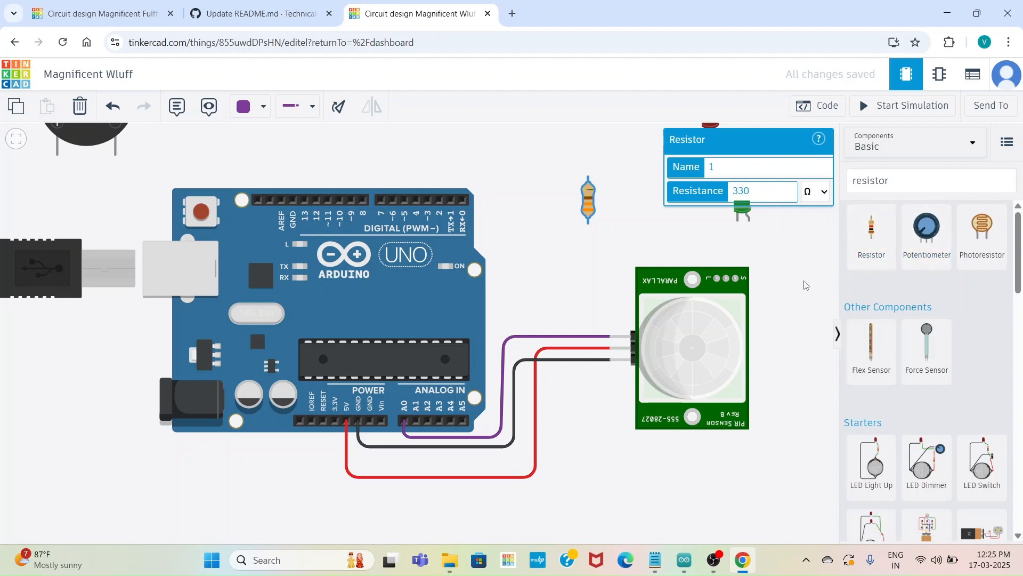
pyautogui.click(806, 285)
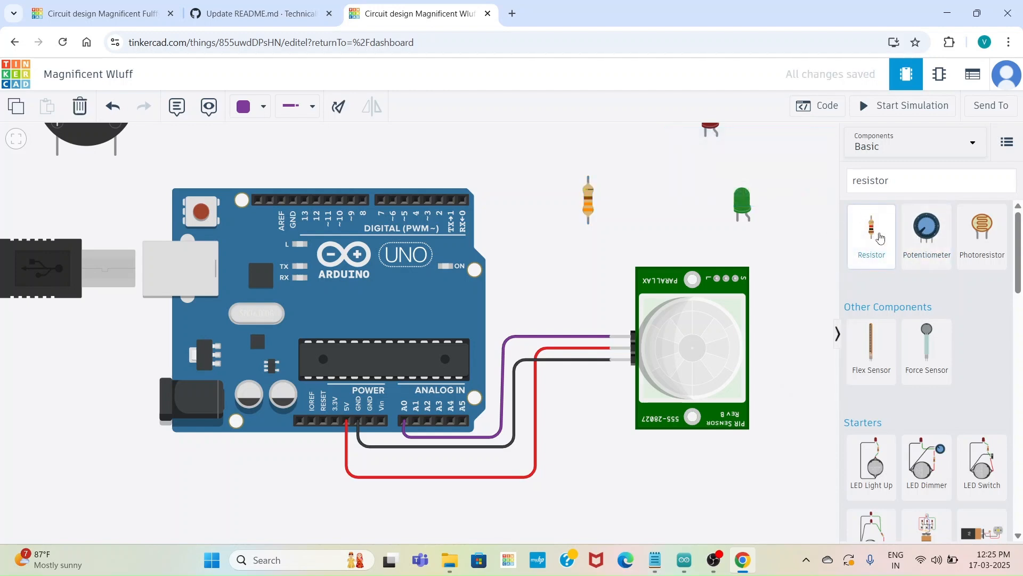
# Add a second resistor between the first resistor and the green LED, and set its resistance to 330 Ω
pyautogui.moveTo(876, 234); pyautogui.dragTo(662, 192)
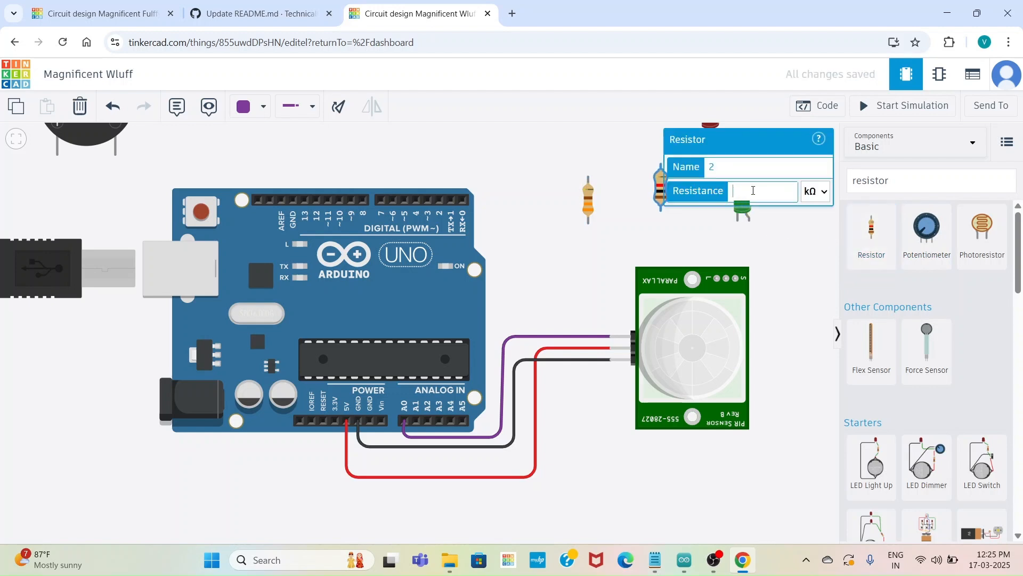
pyautogui.write('330')
pyautogui.click(821, 193)
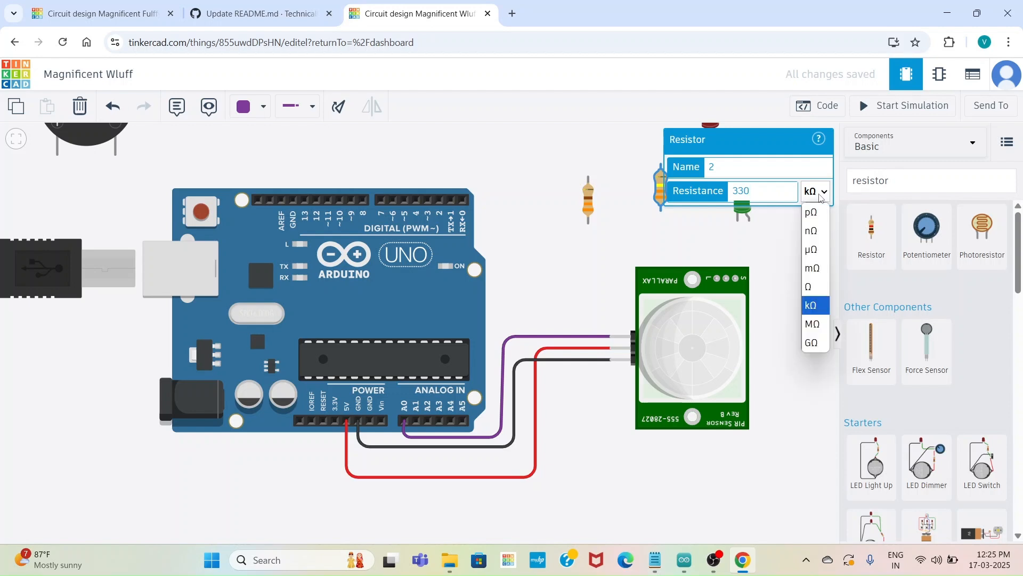
pyautogui.click(819, 287)
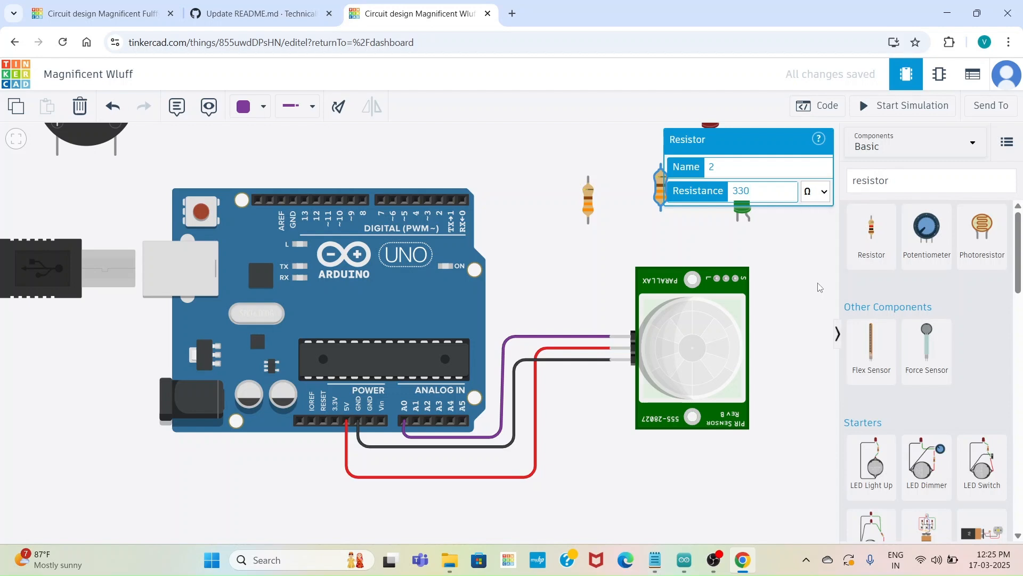
pyautogui.click(804, 299)
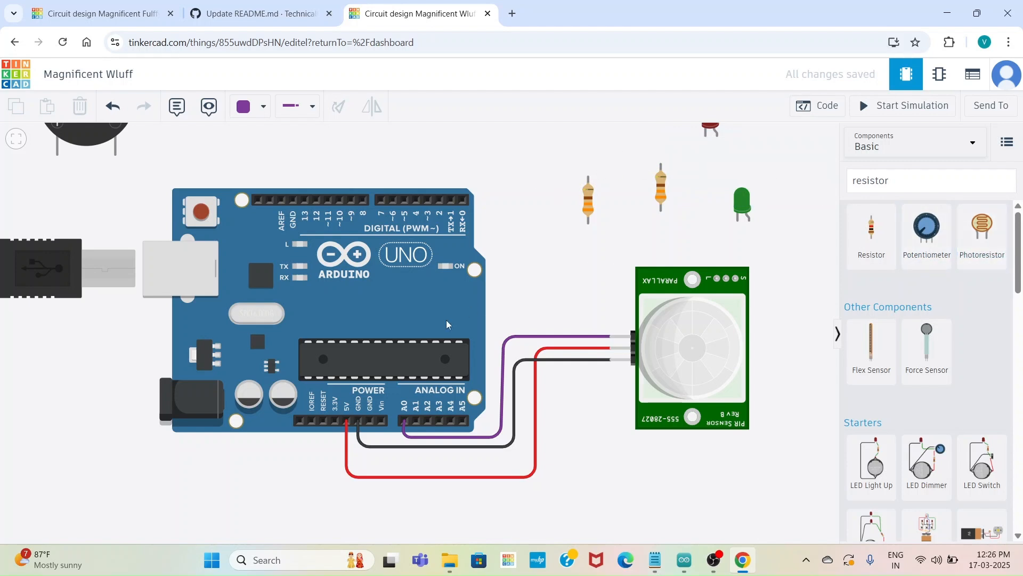
# Move the Arduino board slightly up and to the left, and nudge the PIR sensor a little to the right
pyautogui.moveTo(365, 339); pyautogui.dragTo(359, 387)
pyautogui.moveTo(672, 391); pyautogui.dragTo(691, 364)
pyautogui.moveTo(407, 365); pyautogui.dragTo(401, 277)
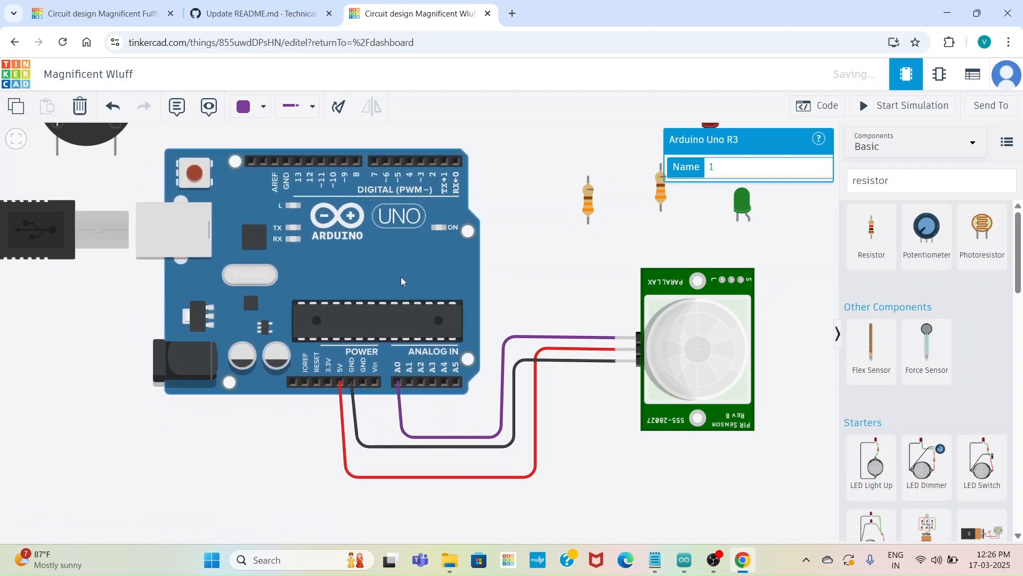
pyautogui.scroll(-2, 512, 270)
pyautogui.click(511, 270)
pyautogui.moveTo(512, 270); pyautogui.dragTo(515, 347)
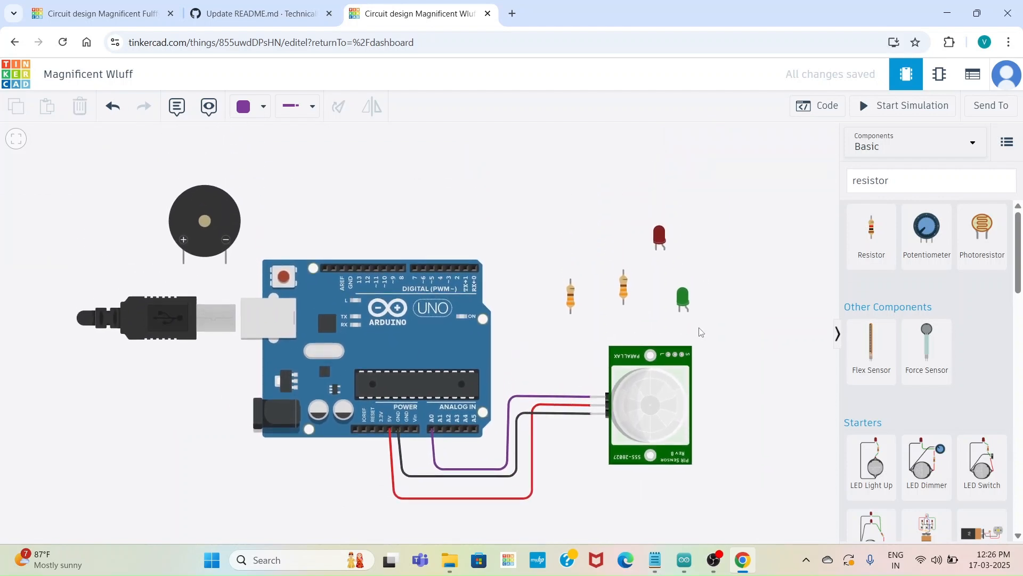
# Clear the component search and place a Breadboard Small just above the Arduino
pyautogui.click(912, 181)
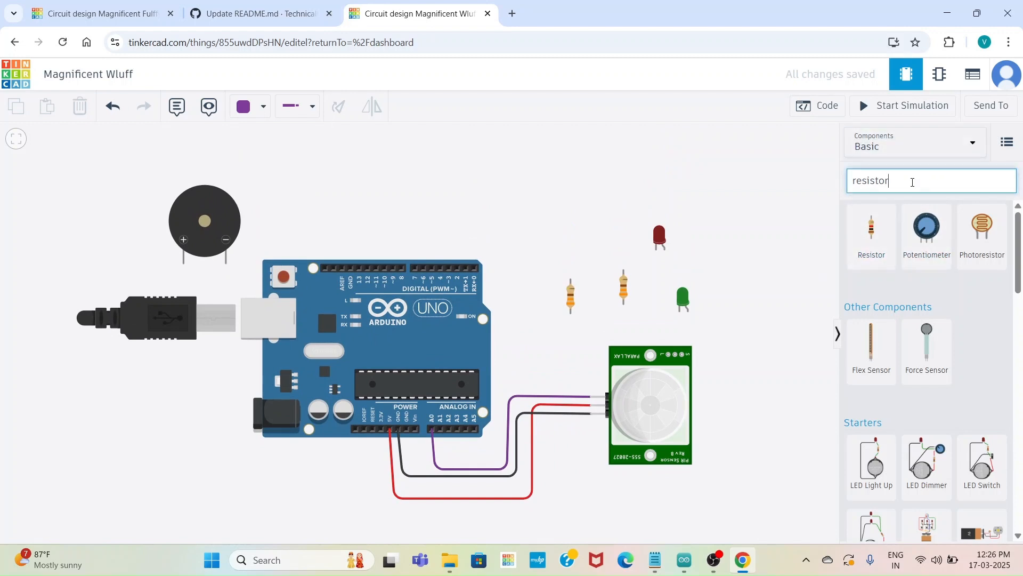
pyautogui.press('BackSpace')
pyautogui.press('BackSpace')
pyautogui.press('BackSpace')
pyautogui.press('BackSpace')
pyautogui.press('BackSpace')
pyautogui.press('BackSpace')
pyautogui.press('BackSpace')
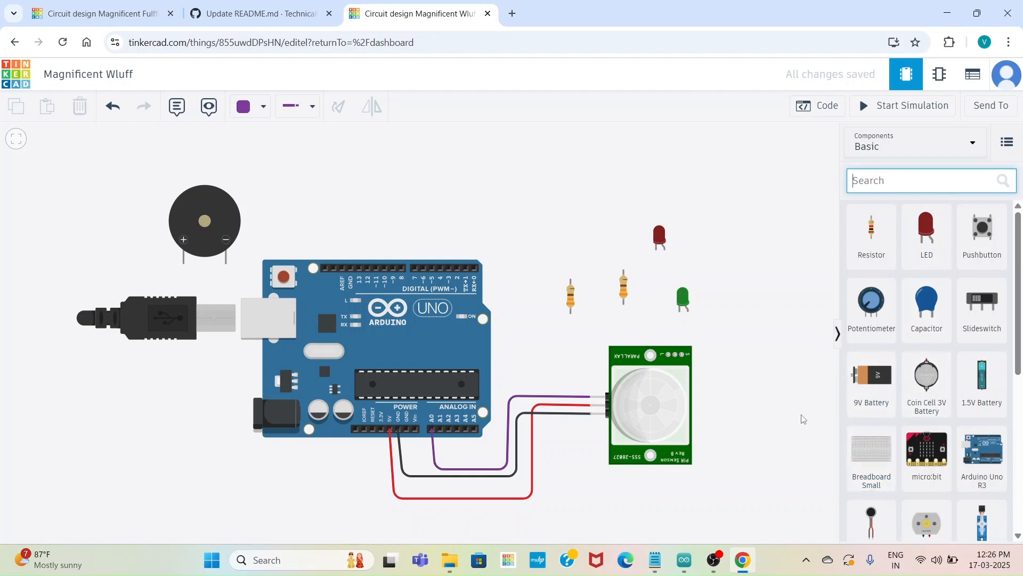
pyautogui.rightClick(911, 496)
pyautogui.click(775, 531)
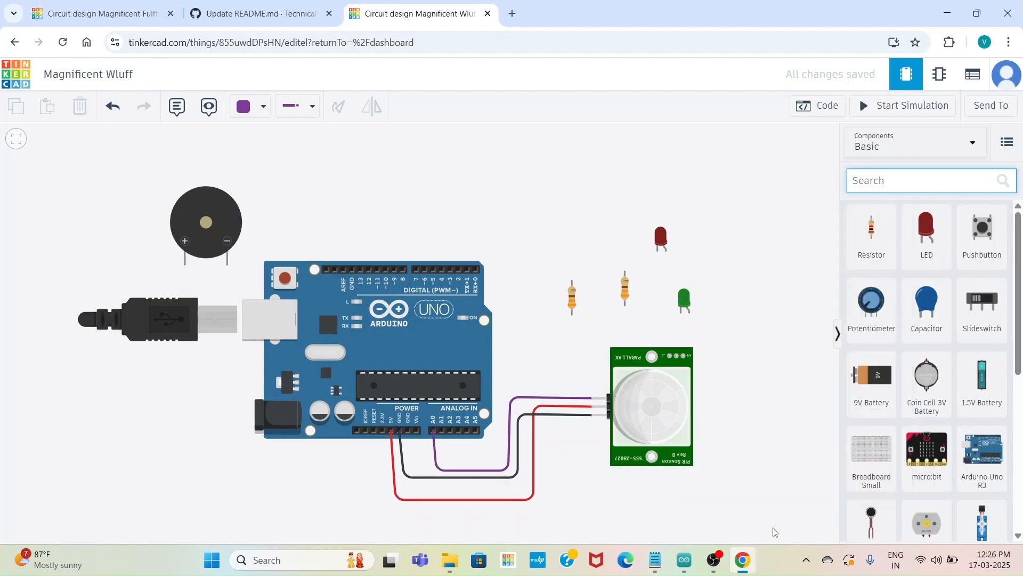
pyautogui.moveTo(855, 463); pyautogui.dragTo(485, 166)
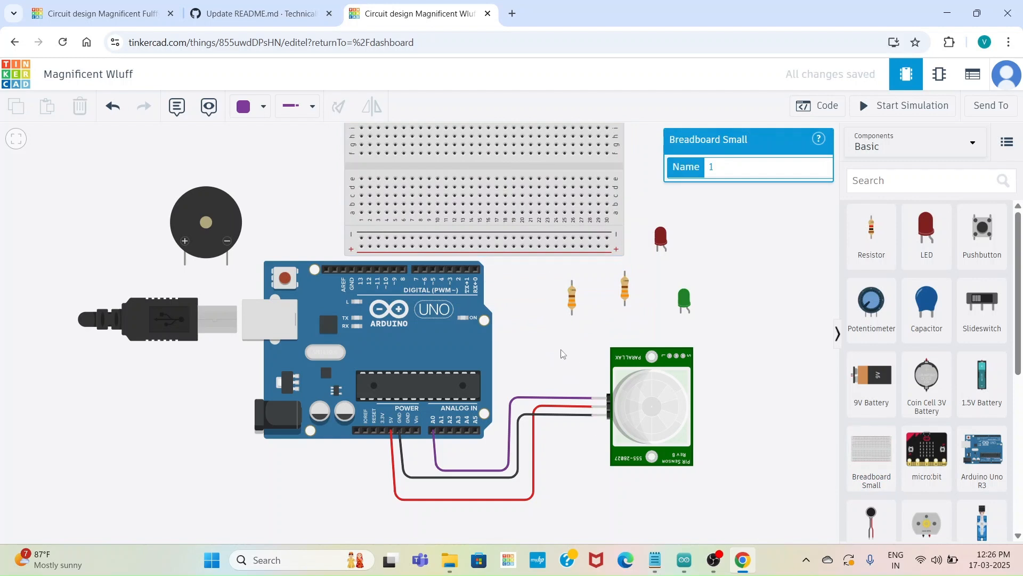
# Move the red LED onto the breadboard's upper half, with its legs at about columns 4 and 5
pyautogui.moveTo(564, 360); pyautogui.dragTo(566, 410)
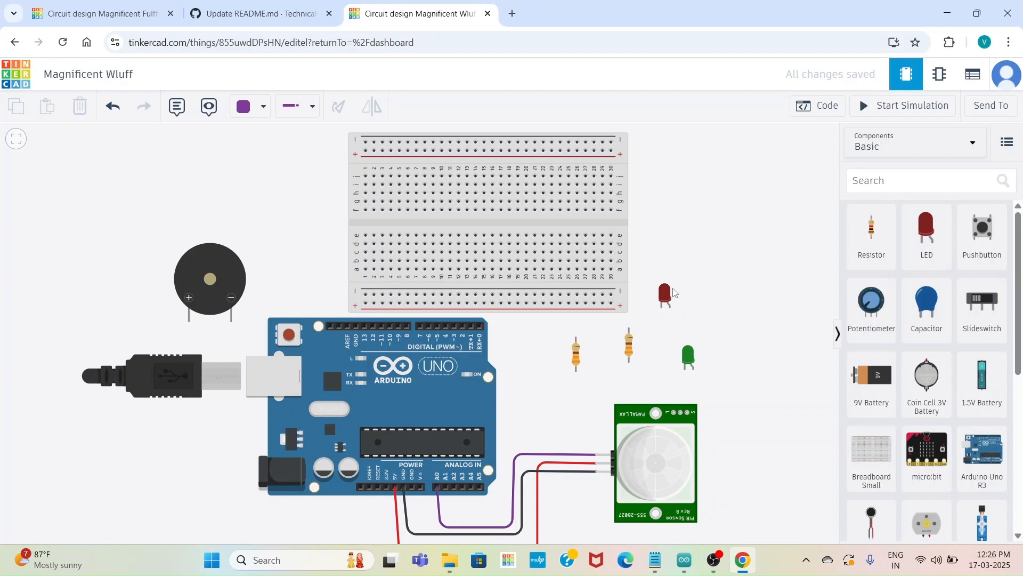
pyautogui.moveTo(674, 293); pyautogui.dragTo(401, 168)
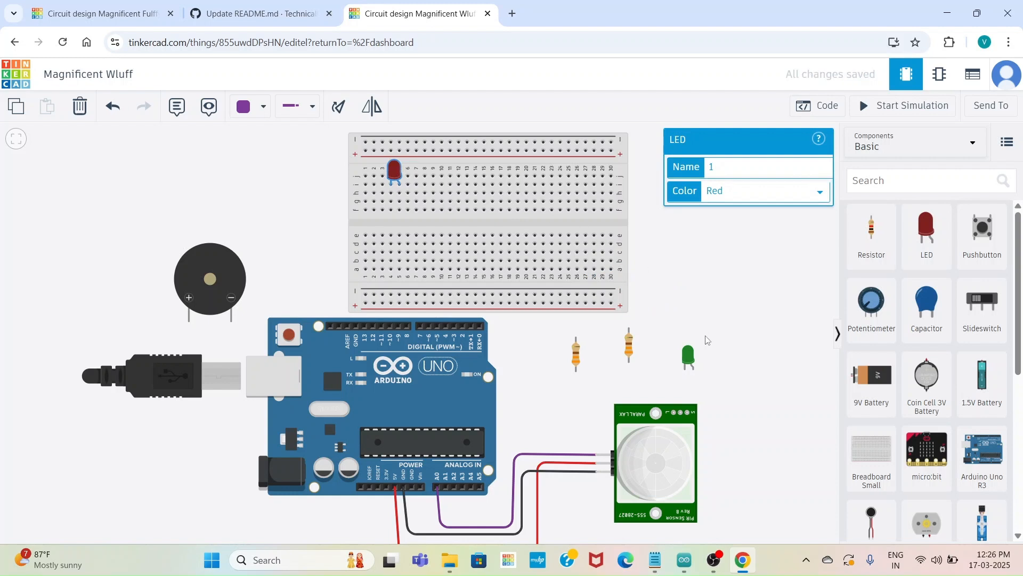
# Move the green LED onto the breadboard's upper half, with its legs at columns 11 and 12
pyautogui.moveTo(688, 356); pyautogui.dragTo(454, 182)
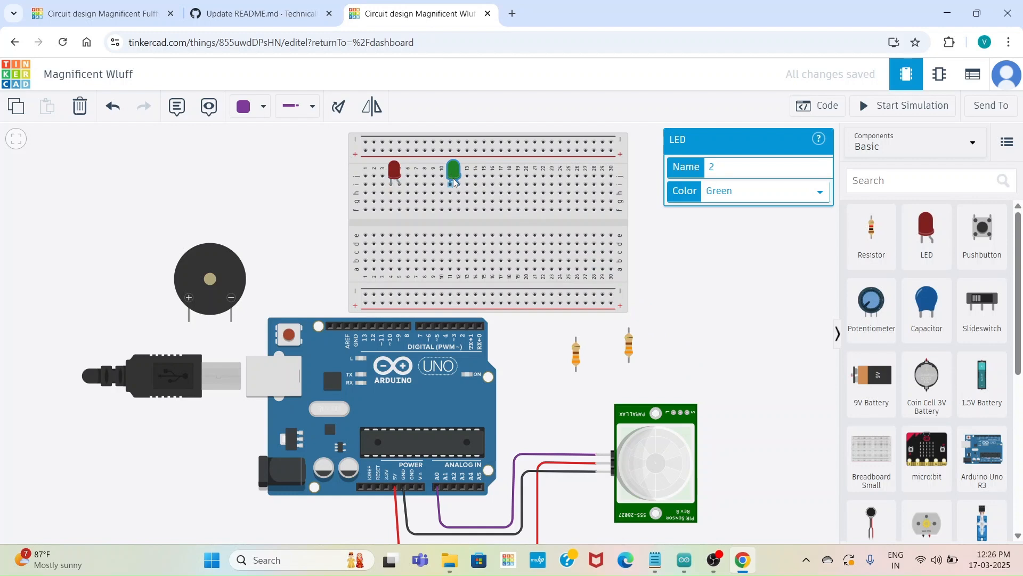
pyautogui.click(453, 170)
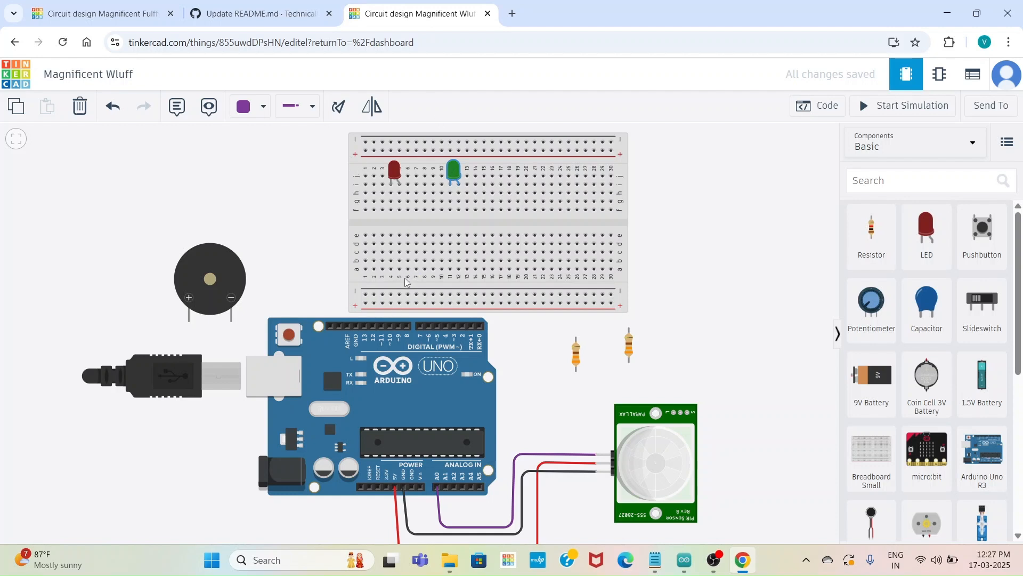
# Move the breadboard and the piezo buzzer upward to leave wiring space above the Arduino
pyautogui.moveTo(406, 281); pyautogui.dragTo(405, 226)
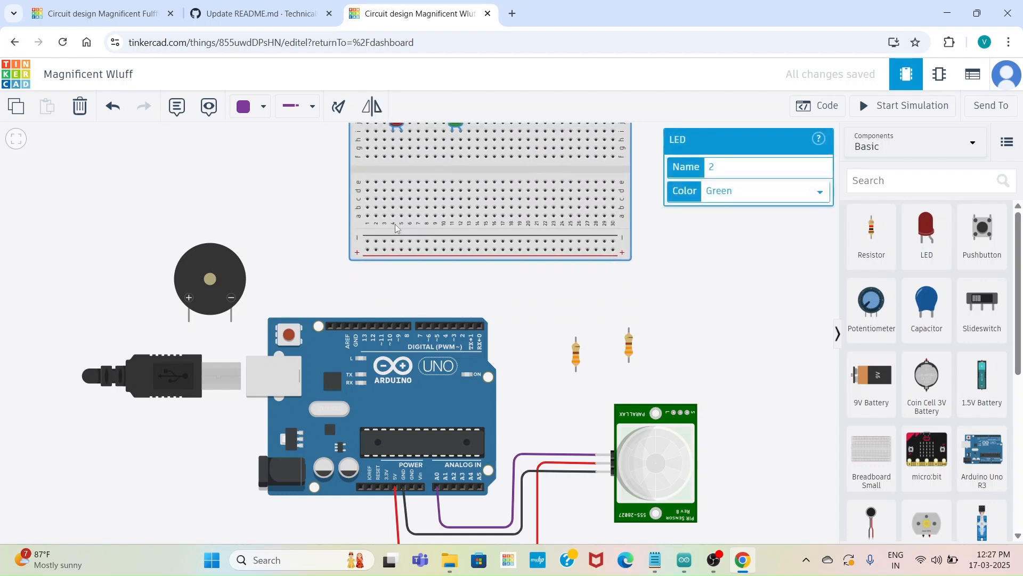
pyautogui.moveTo(217, 273); pyautogui.dragTo(212, 199)
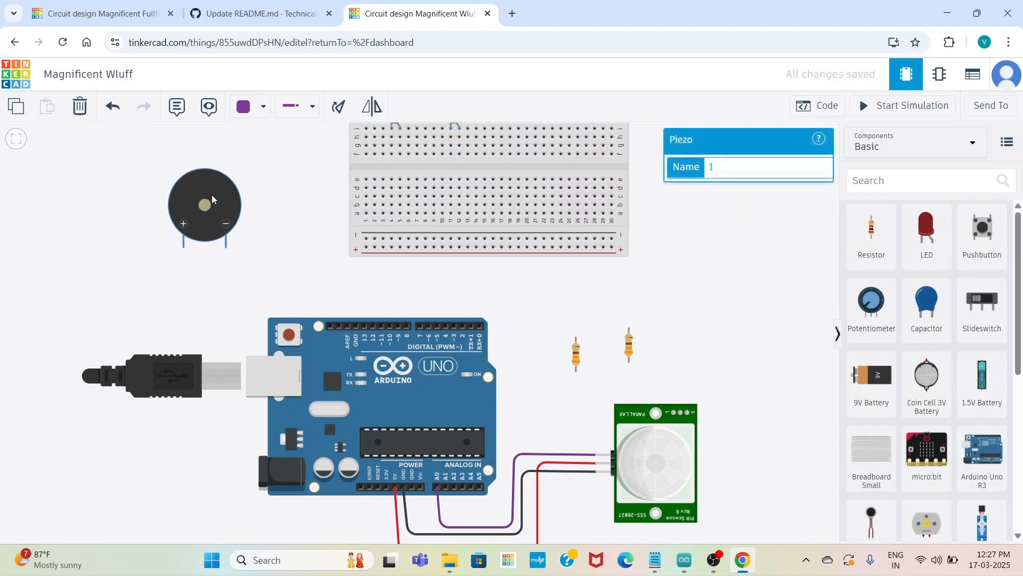
# Wire the piezo's negative leg to the Arduino's GND pin beside pin 13, straighten the wire's bend, and colour it black
pyautogui.click(226, 246)
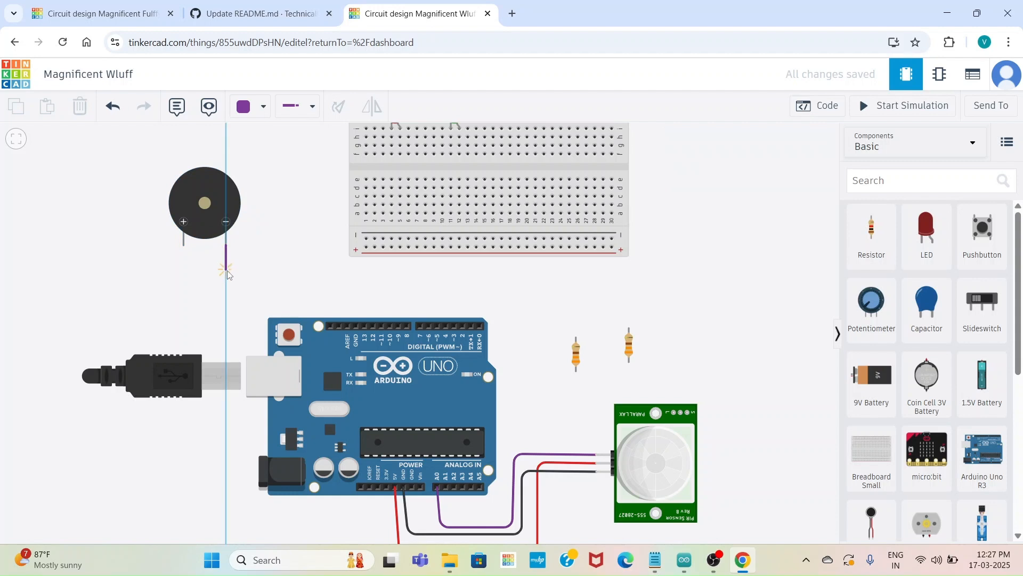
pyautogui.click(227, 270)
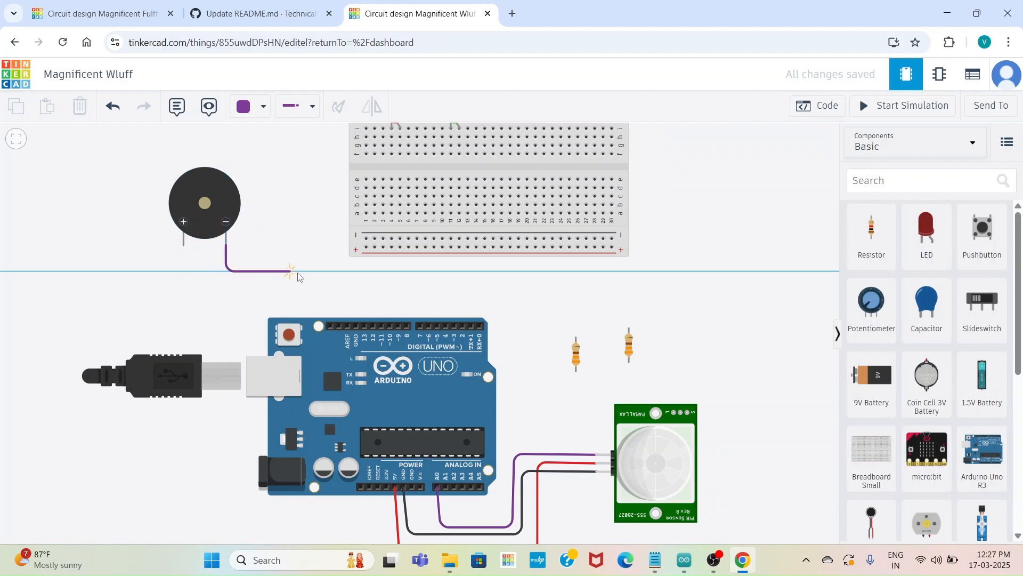
pyautogui.click(351, 272)
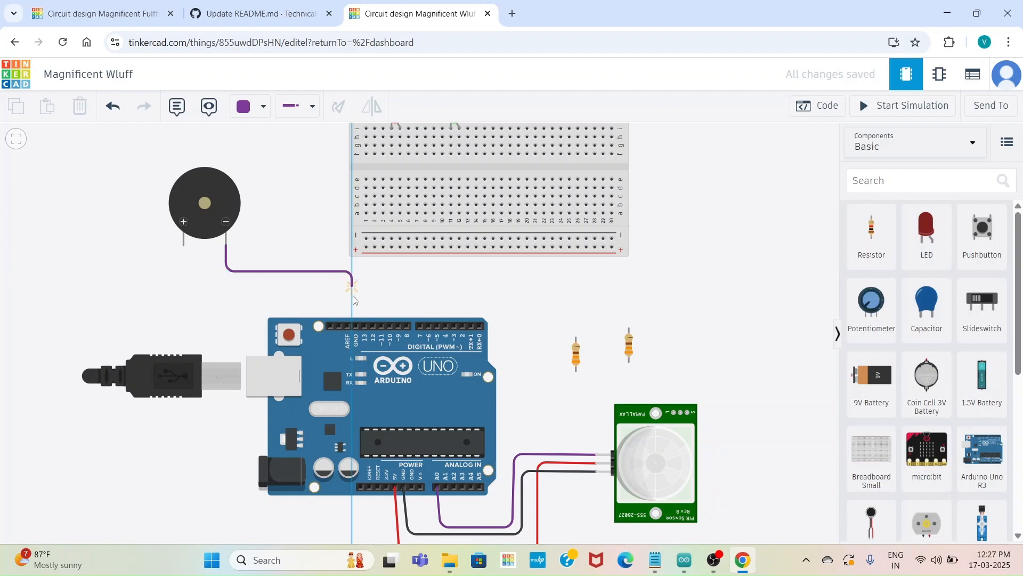
pyautogui.click(356, 326)
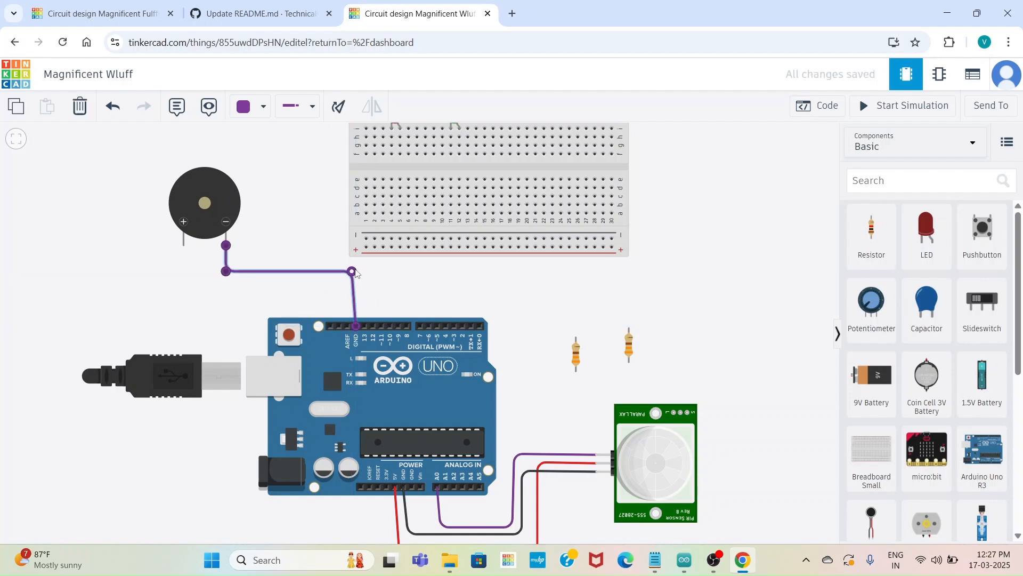
pyautogui.moveTo(352, 273); pyautogui.dragTo(358, 275)
pyautogui.click(260, 107)
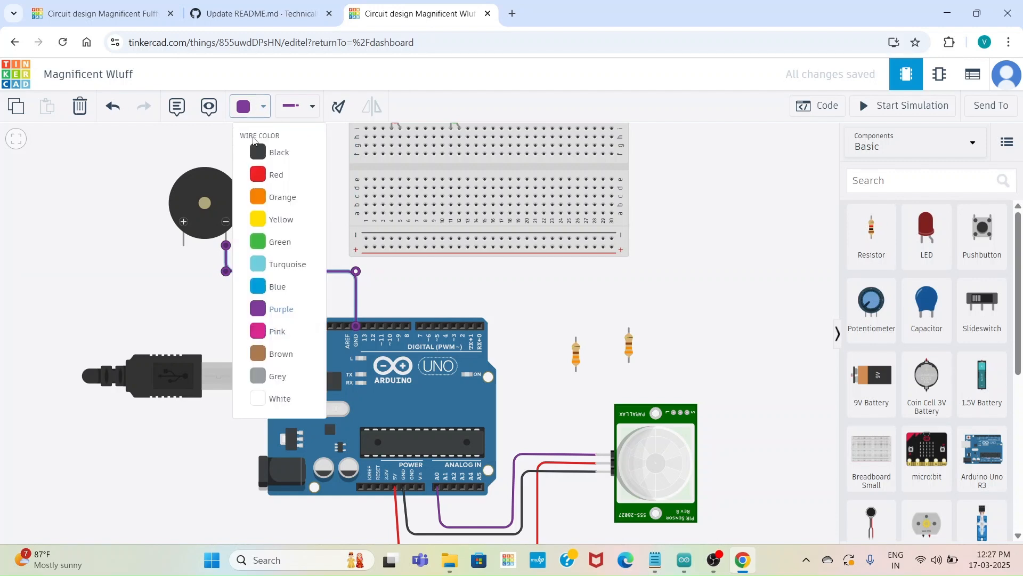
pyautogui.click(254, 155)
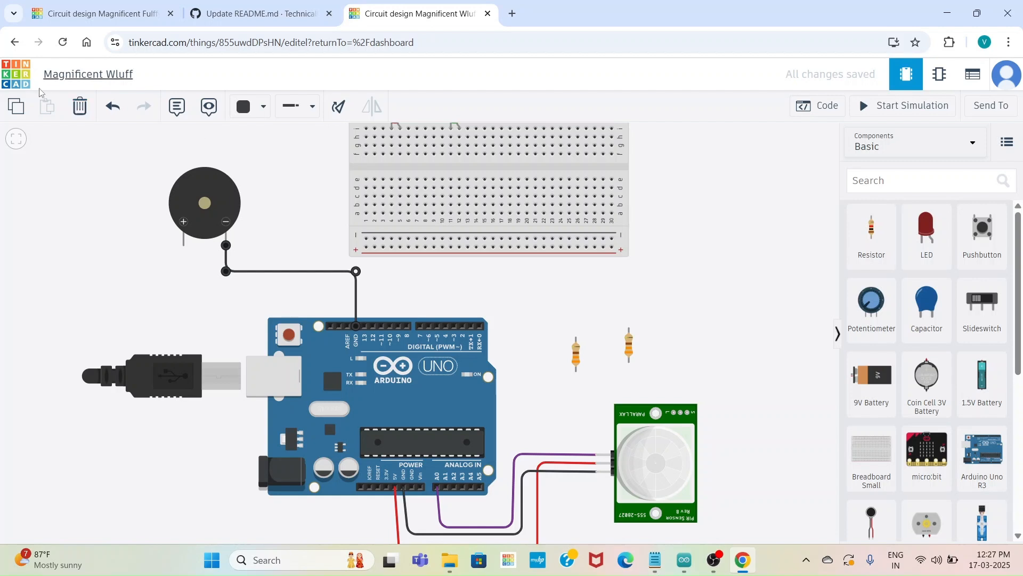
# Wire the piezo's positive leg to Arduino digital pin 10 with right-angle bends, and colour the wire yellow
pyautogui.click(183, 246)
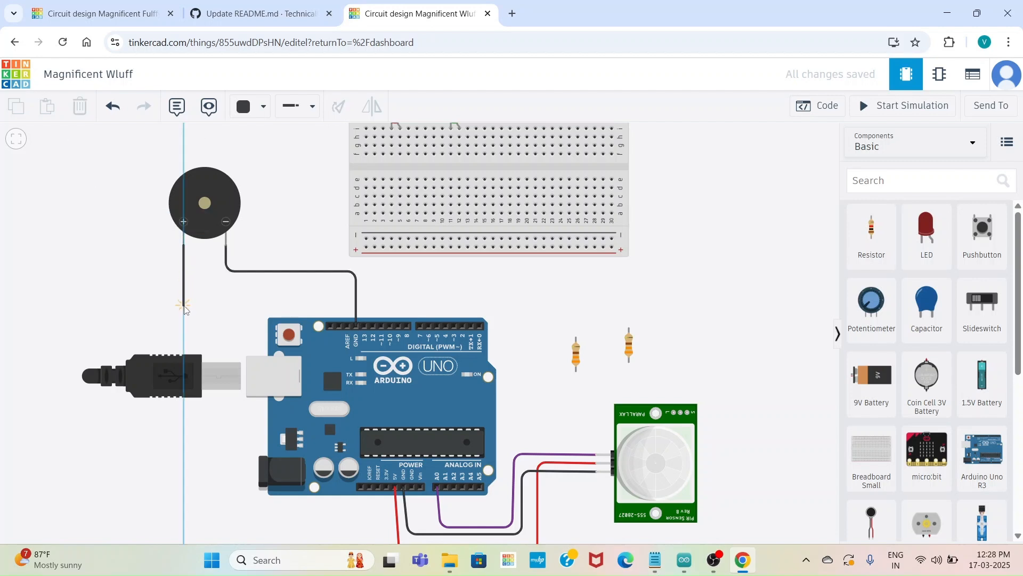
pyautogui.click(184, 307)
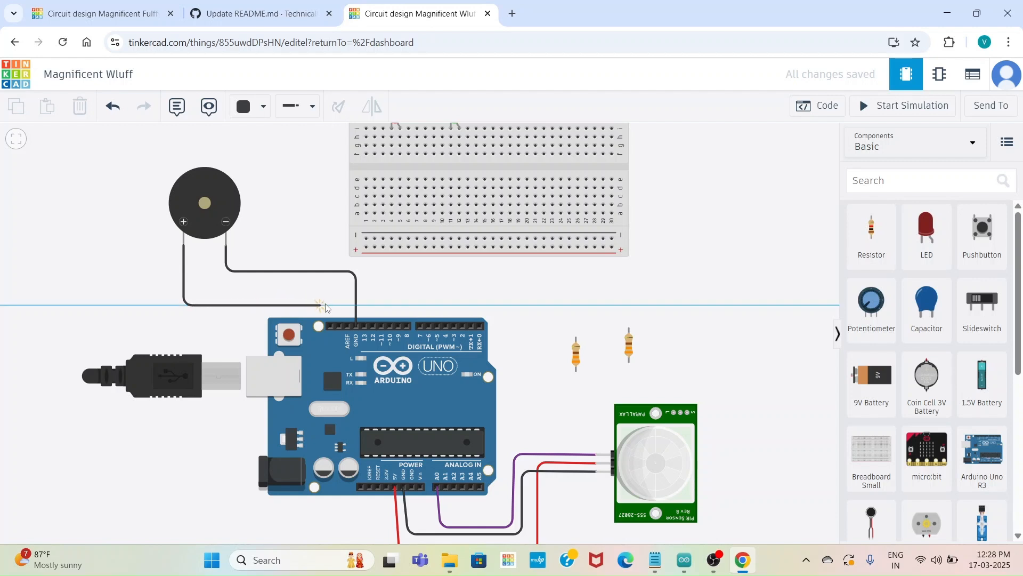
pyautogui.click(390, 305)
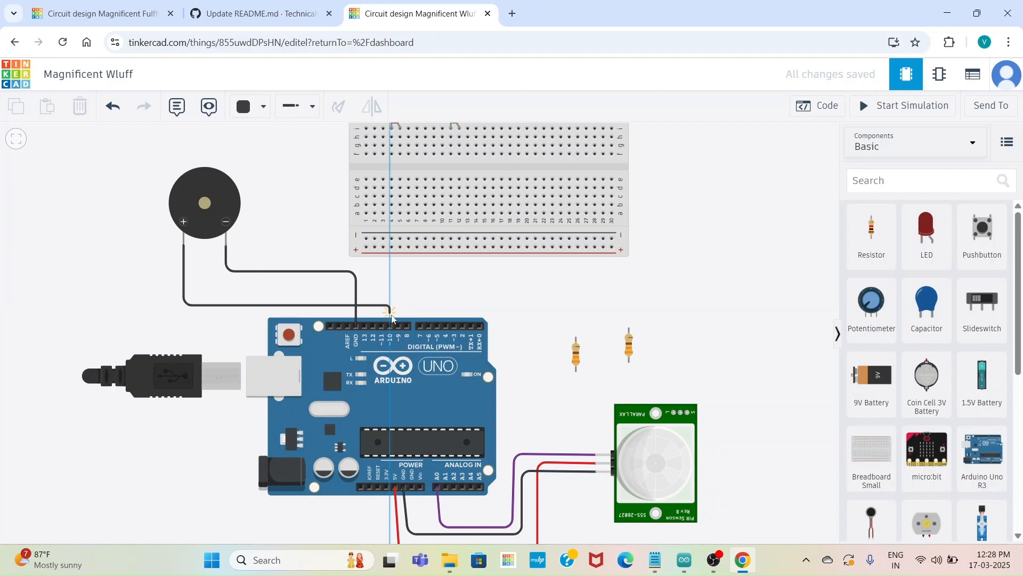
pyautogui.click(391, 327)
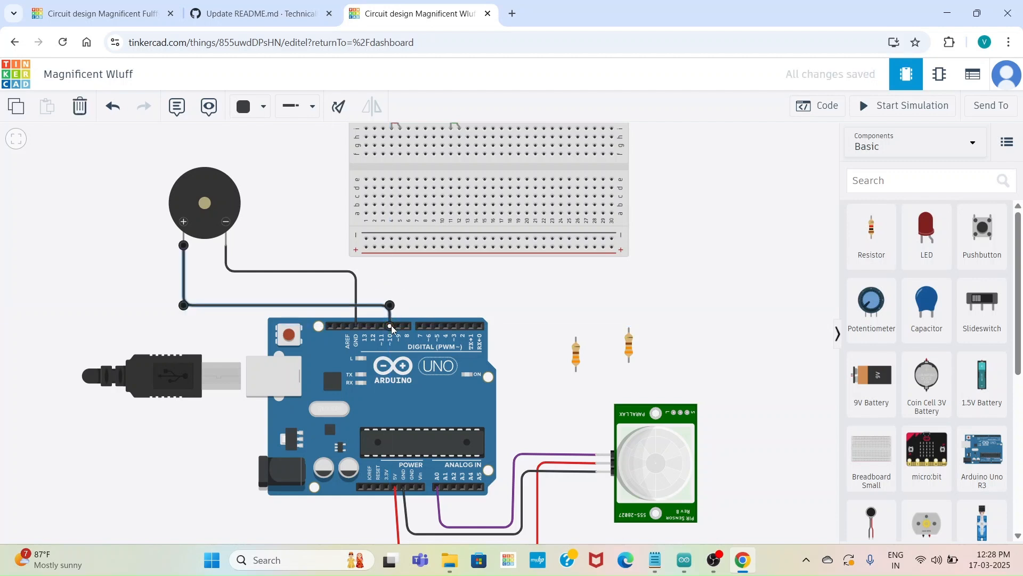
pyautogui.click(255, 115)
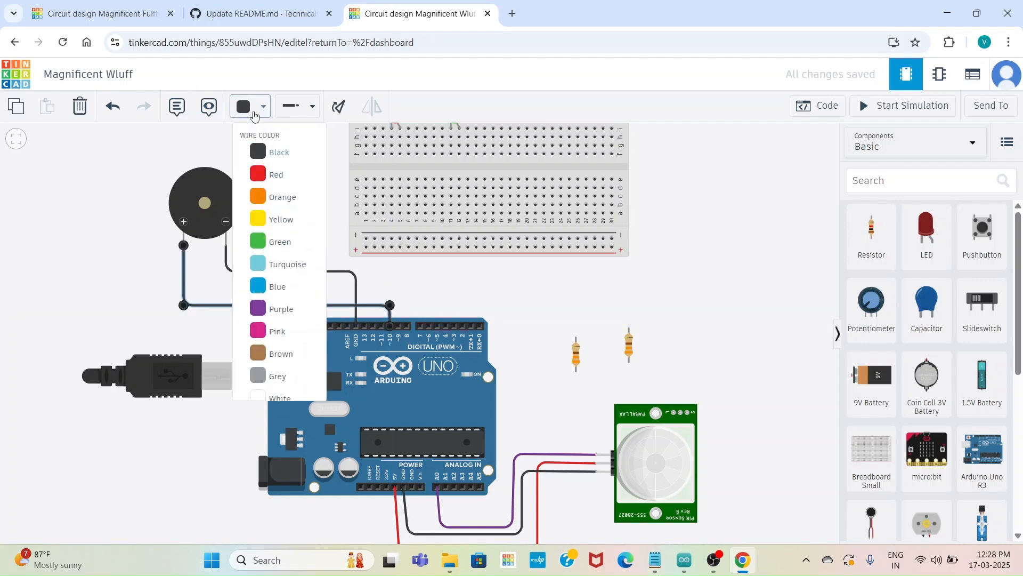
pyautogui.click(261, 215)
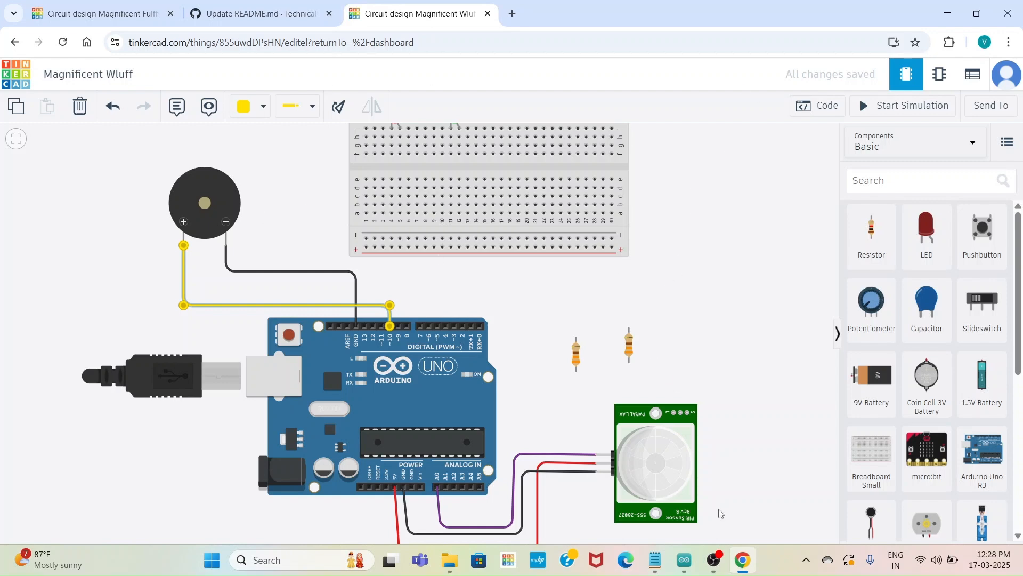
pyautogui.click(714, 560)
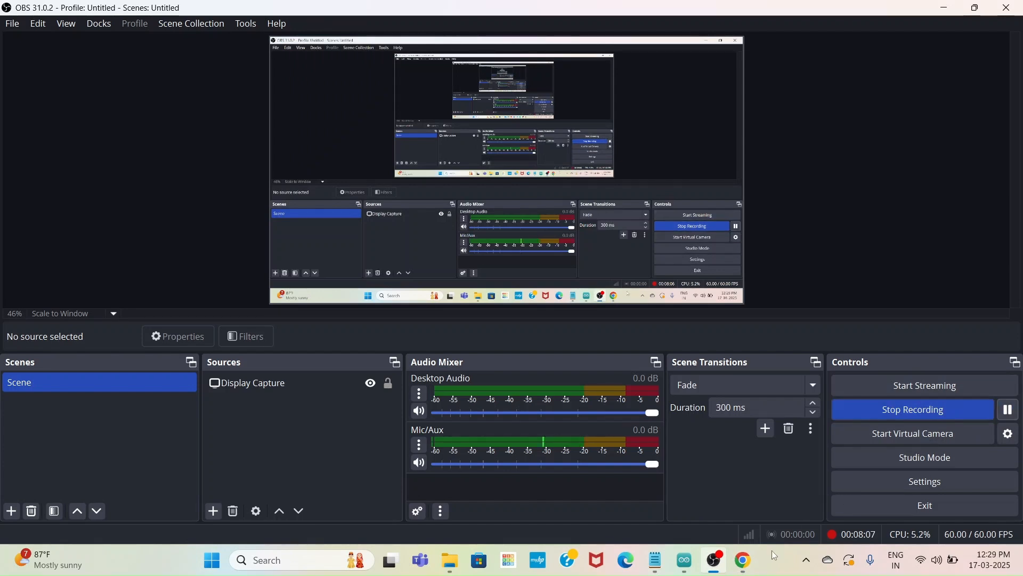
pyautogui.click(742, 564)
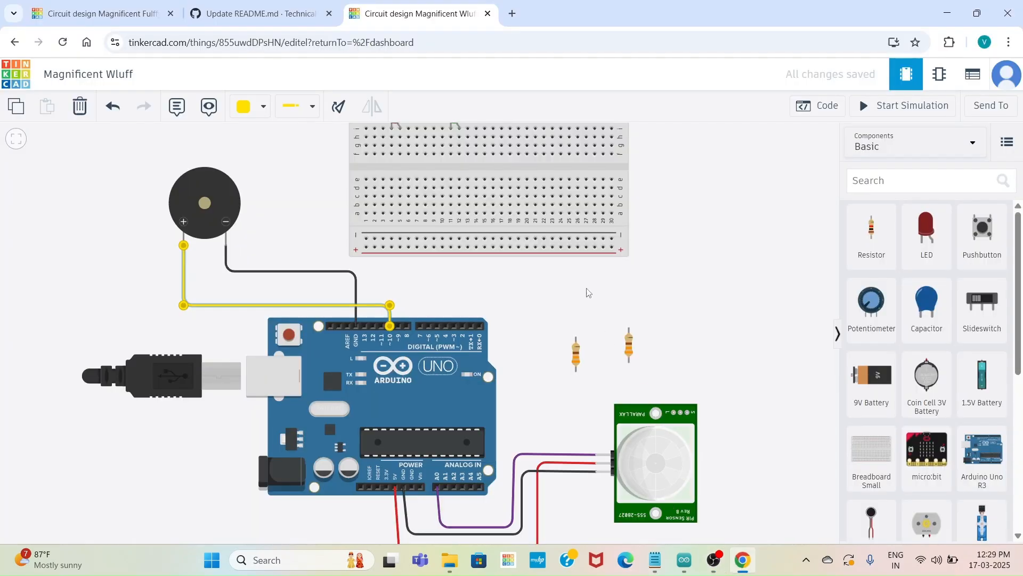
pyautogui.click(518, 213)
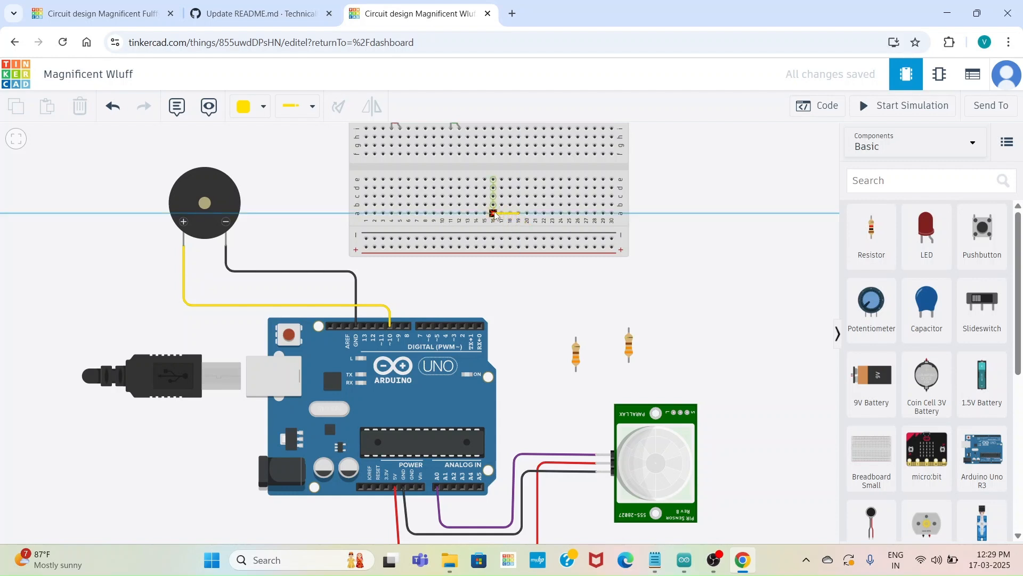
pyautogui.press('Escape')
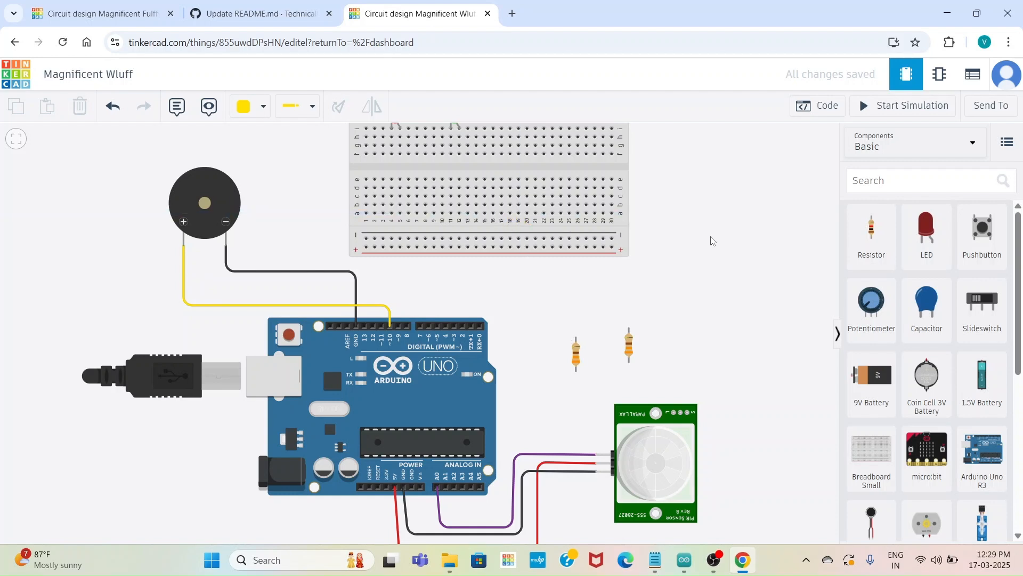
# Wire the red LED's anode column, breadboard column 5, to Arduino digital pin 7, and colour the wire green
pyautogui.moveTo(726, 224); pyautogui.dragTo(738, 273)
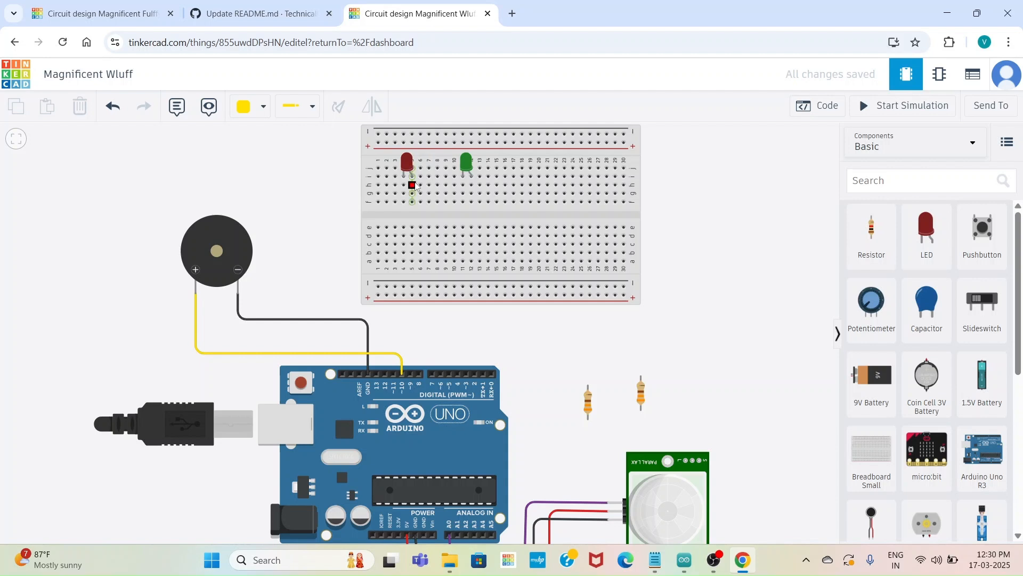
pyautogui.click(412, 185)
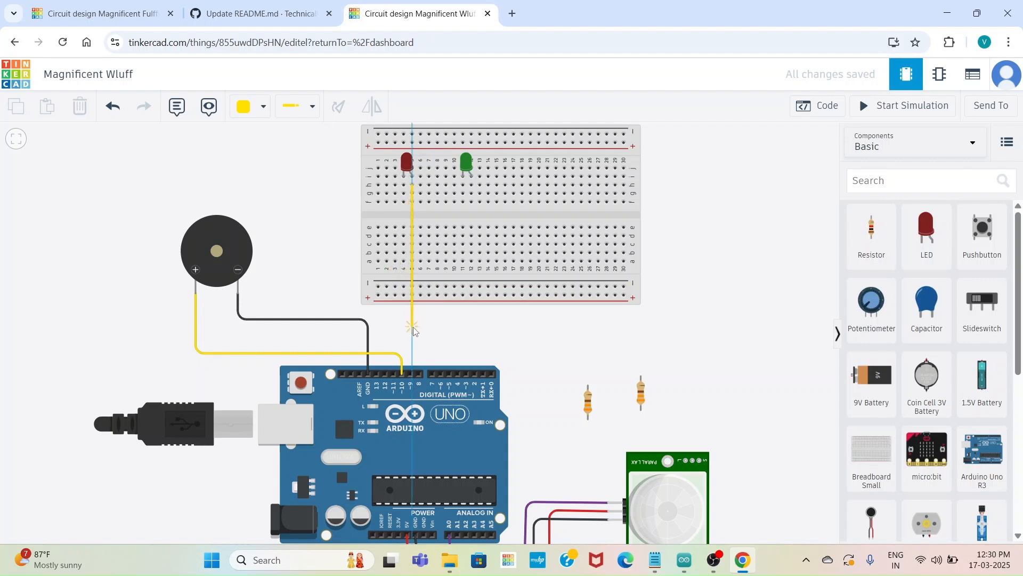
pyautogui.click(413, 331)
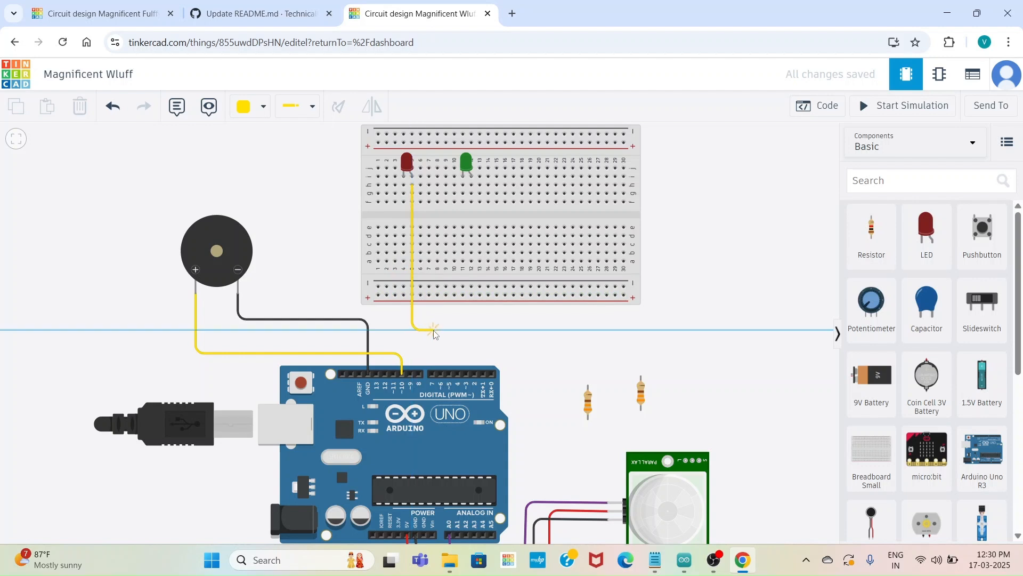
pyautogui.click(432, 331)
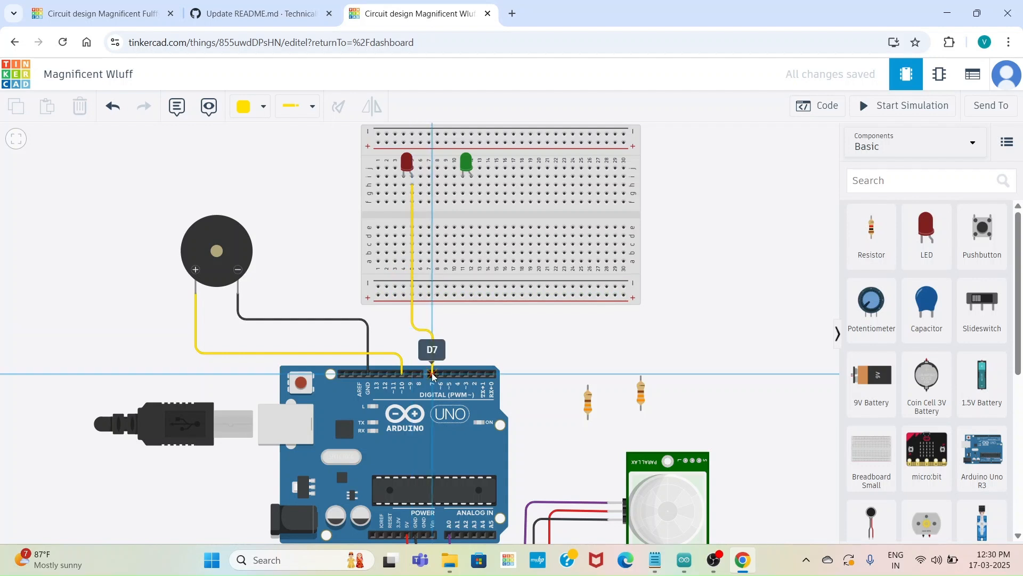
pyautogui.click(433, 374)
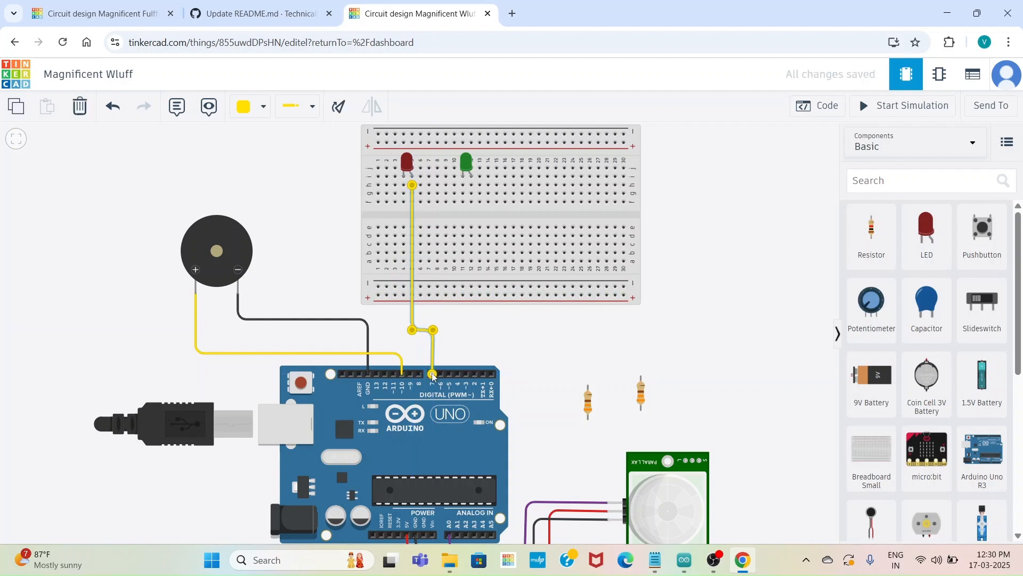
pyautogui.click(264, 115)
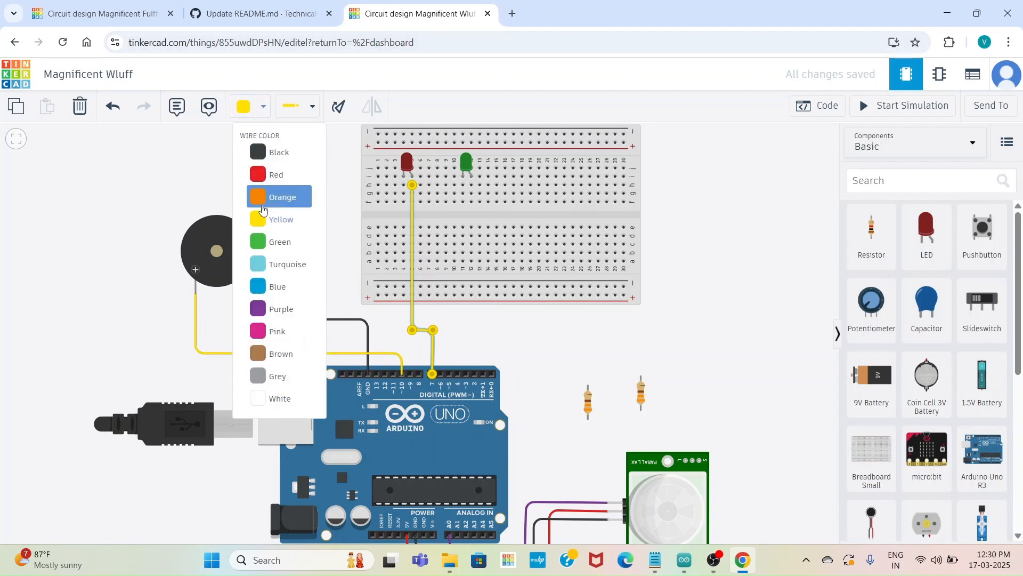
pyautogui.click(261, 243)
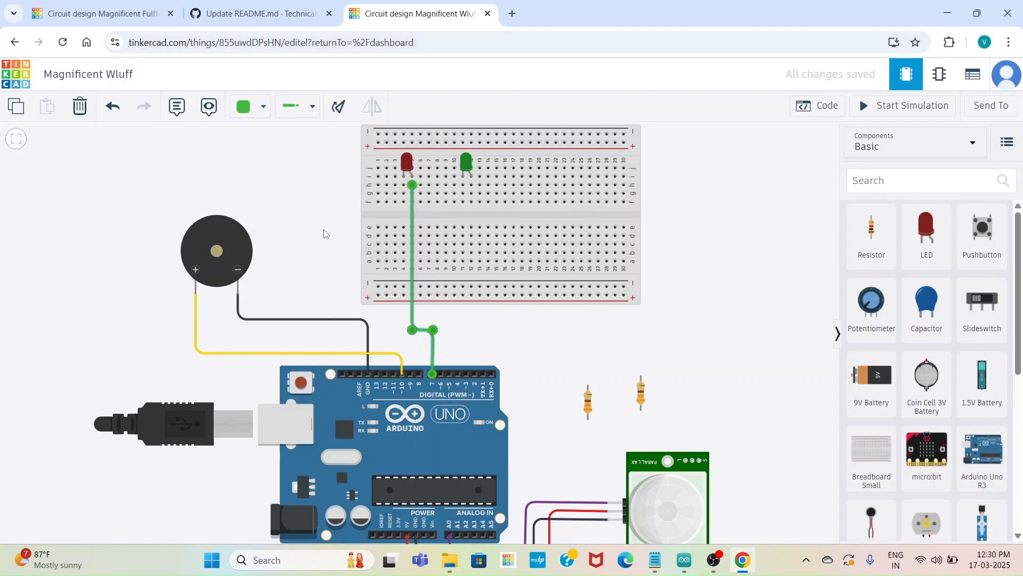
# Wire the green LED's anode column, breadboard column 12, to Arduino digital pin 6, and colour the wire blue
pyautogui.click(472, 177)
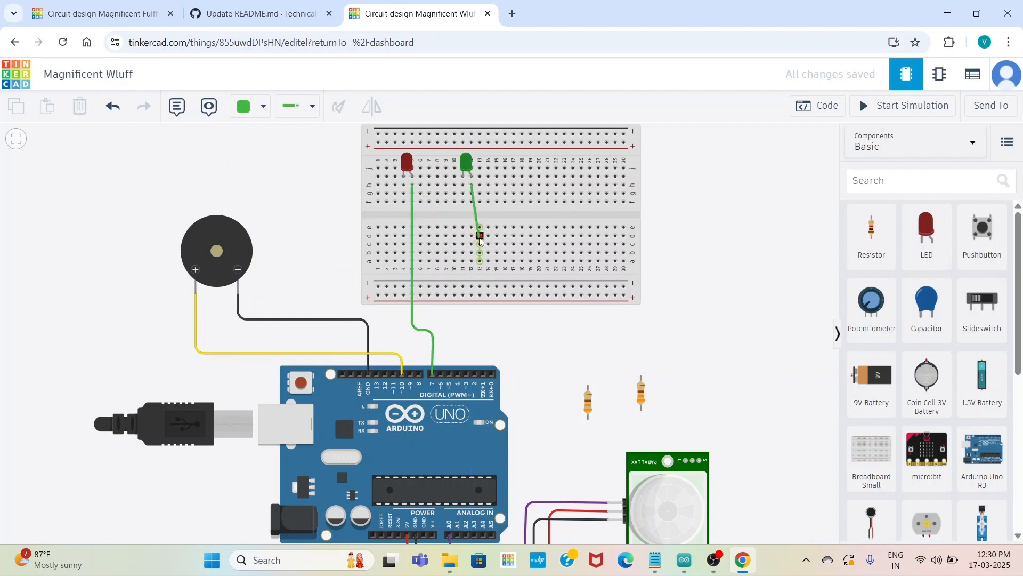
pyautogui.click(470, 326)
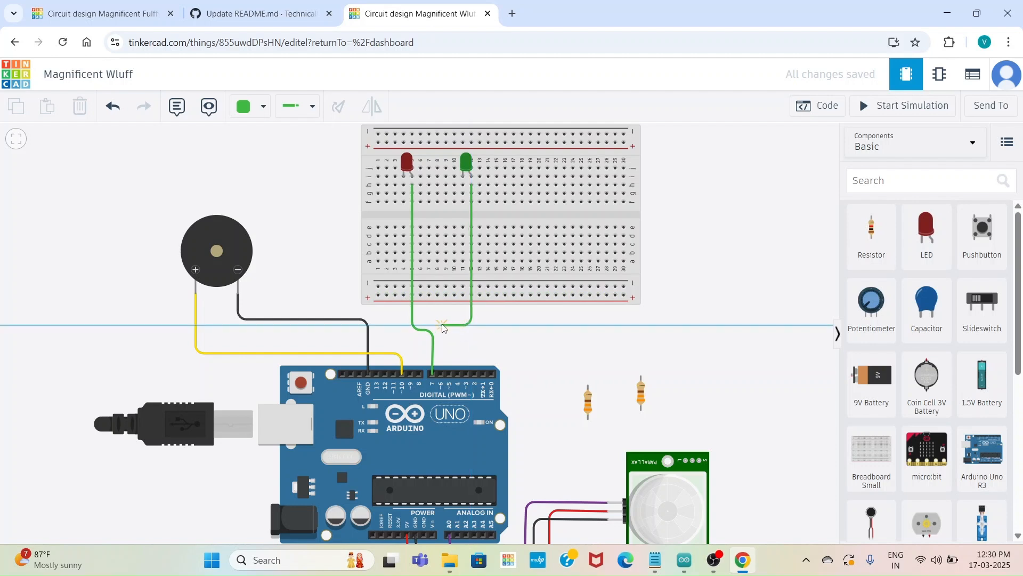
pyautogui.click(442, 326)
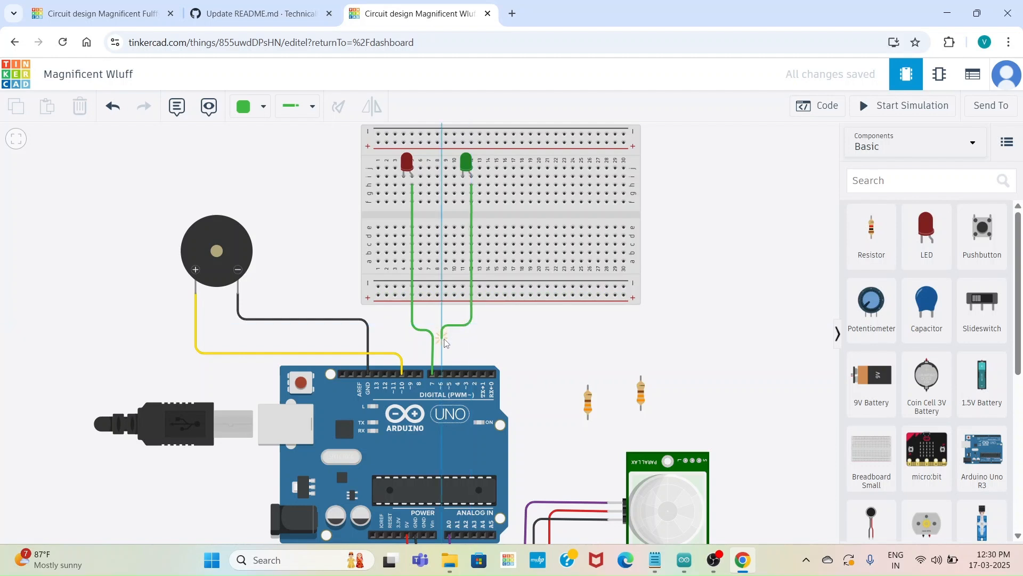
pyautogui.click(440, 374)
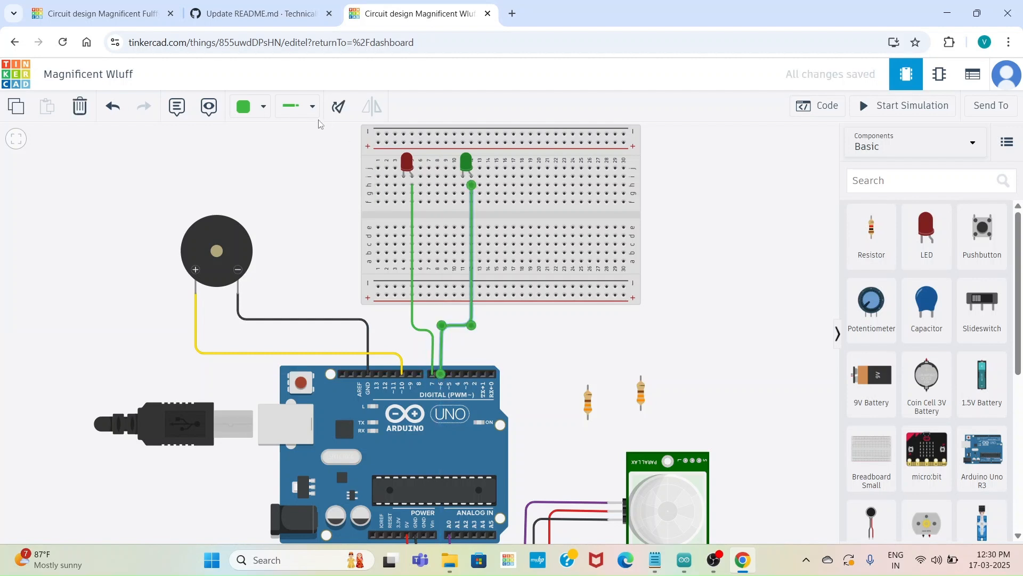
pyautogui.click(262, 106)
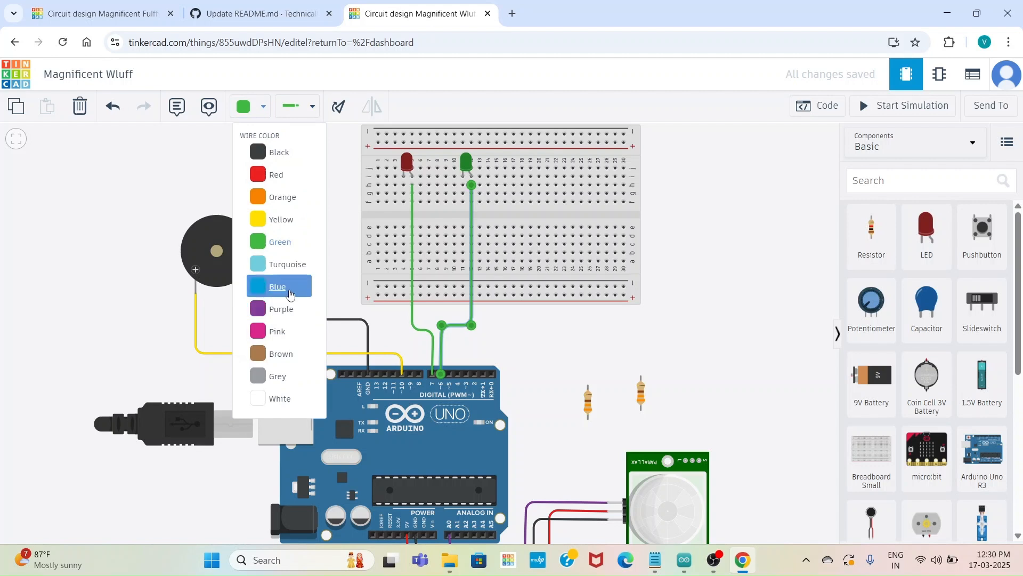
pyautogui.click(289, 293)
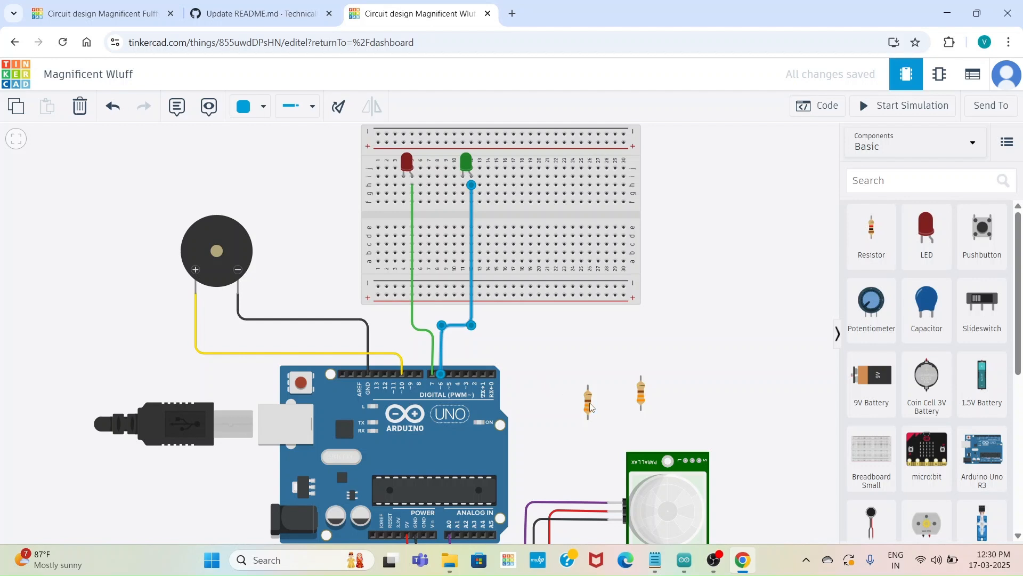
# Place the two 330 Ω resistors across the breadboard's centre gap, at column 4 below the red LED and column 11 below the green LED
pyautogui.moveTo(589, 404); pyautogui.dragTo(405, 207)
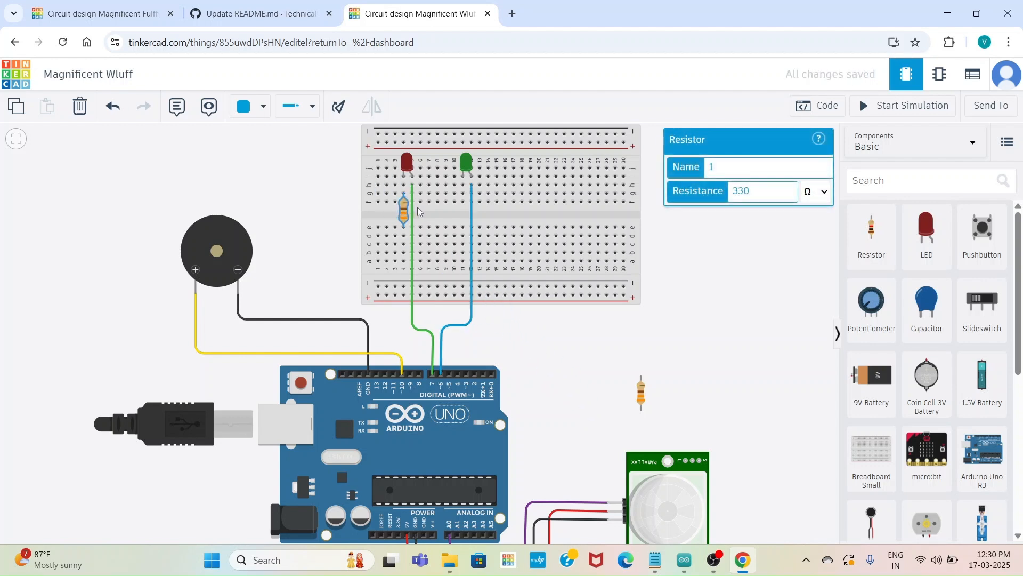
pyautogui.moveTo(640, 400); pyautogui.dragTo(461, 224)
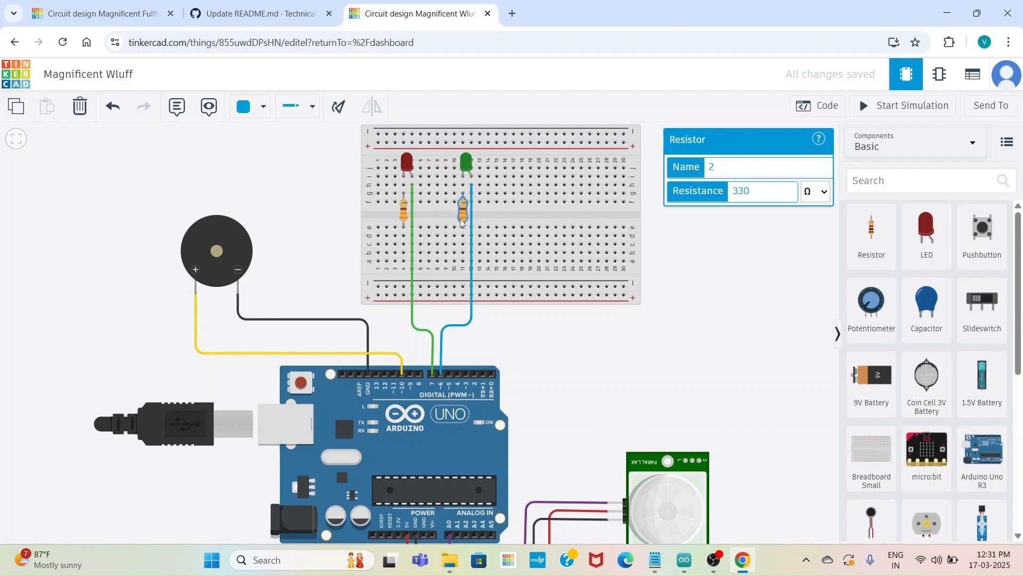
# Wire both resistors' lower ends, columns 4 and 11 in row e, straight down to the breadboard's lower negative rail with black wires
pyautogui.click(404, 236)
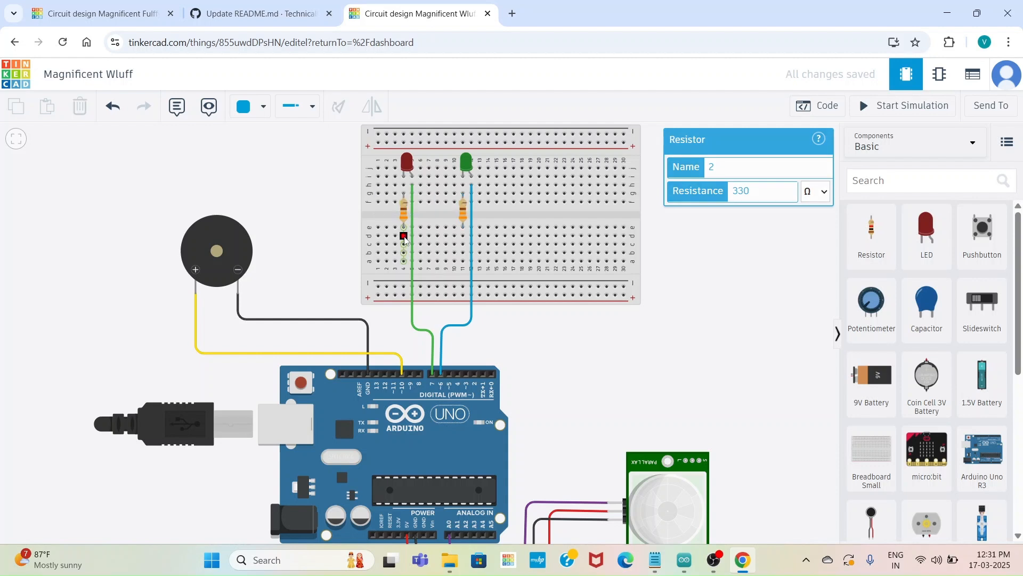
pyautogui.click(404, 286)
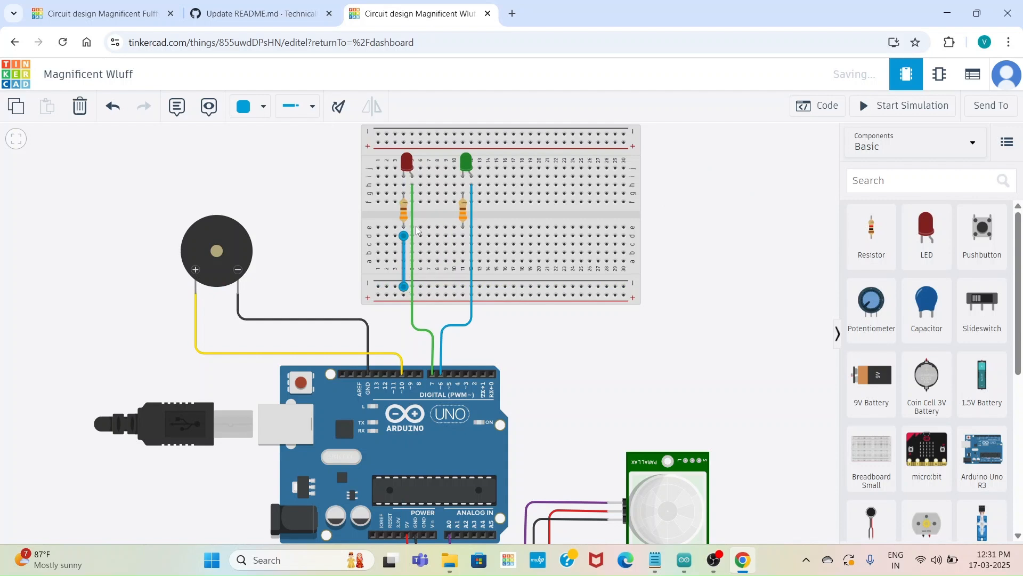
pyautogui.click(247, 109)
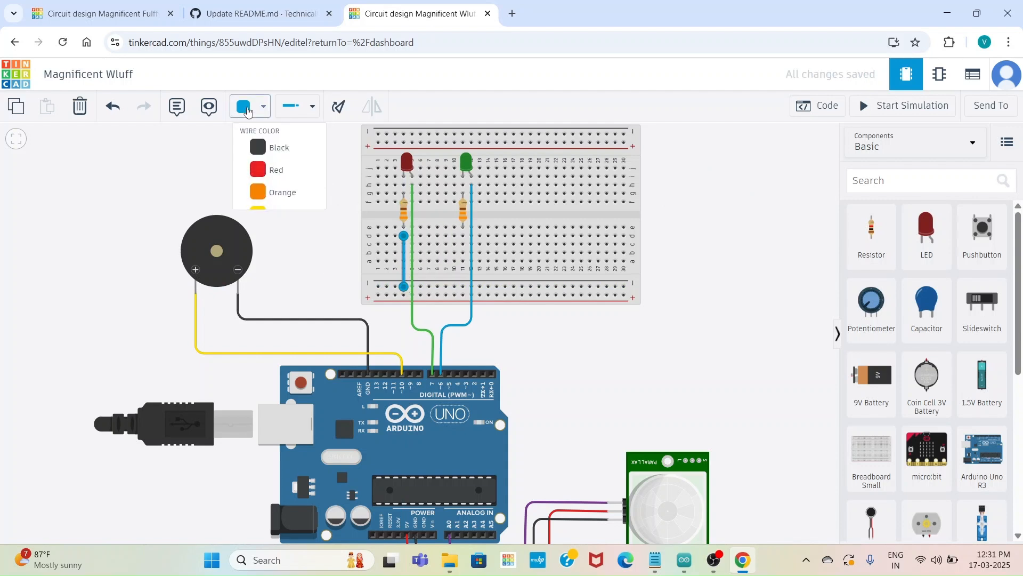
pyautogui.click(260, 147)
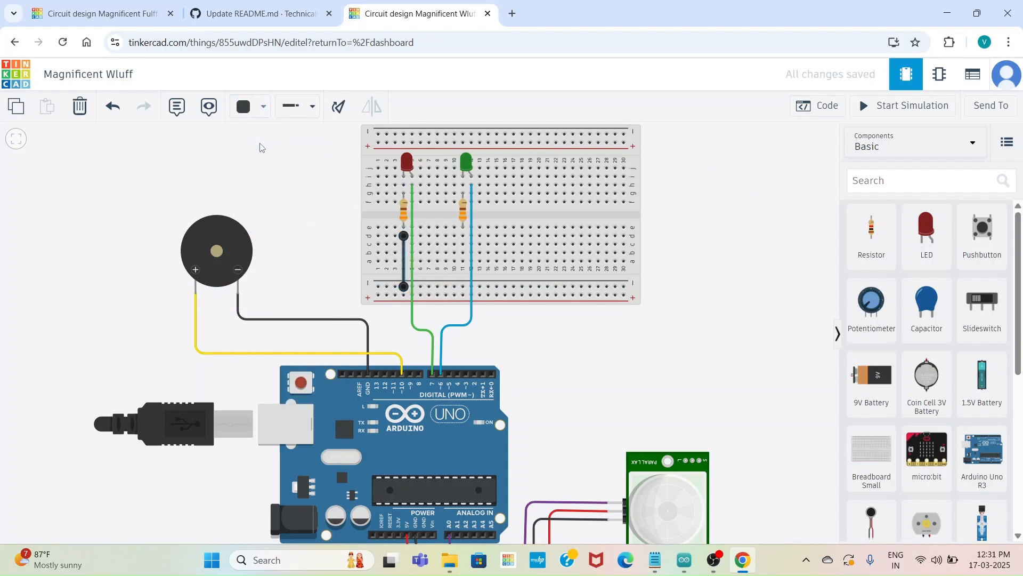
pyautogui.click(463, 238)
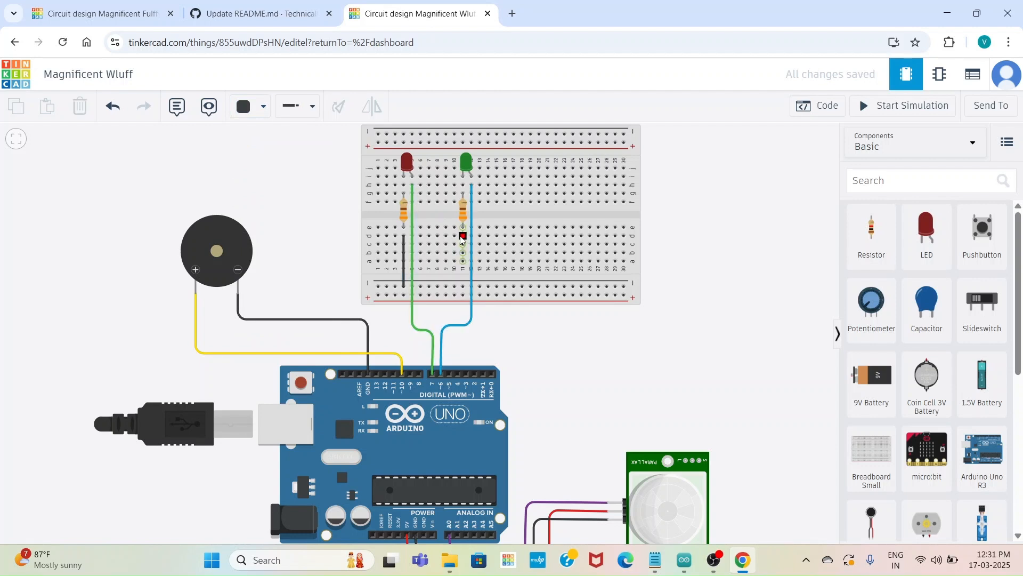
pyautogui.click(462, 288)
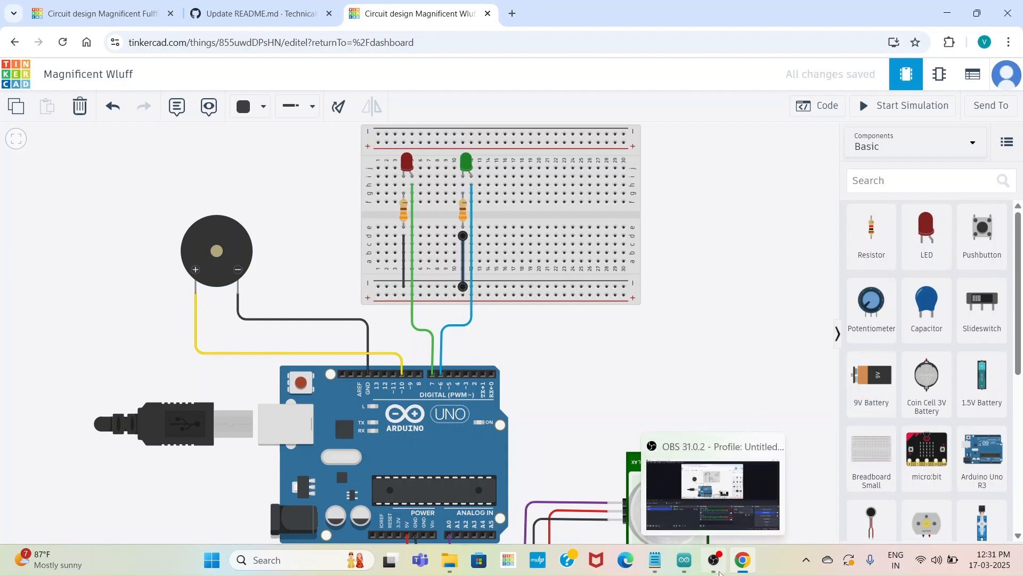
pyautogui.click(720, 572)
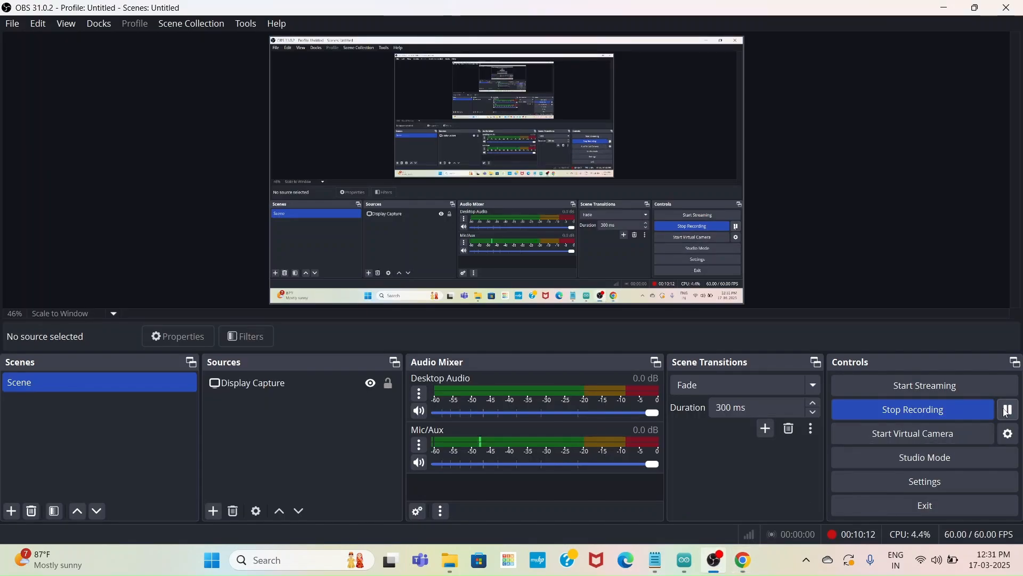
pyautogui.click(745, 560)
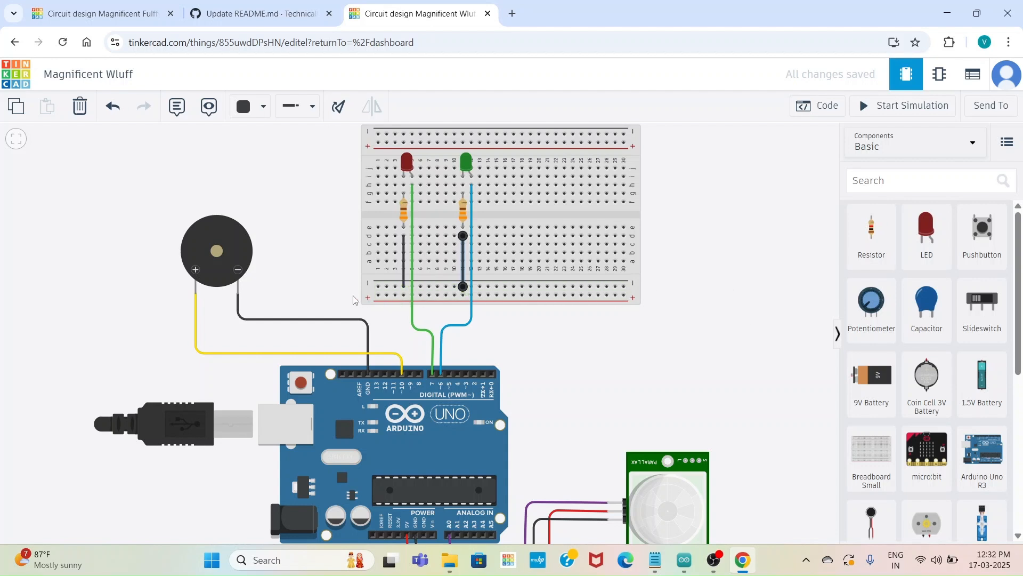
pyautogui.press('Escape')
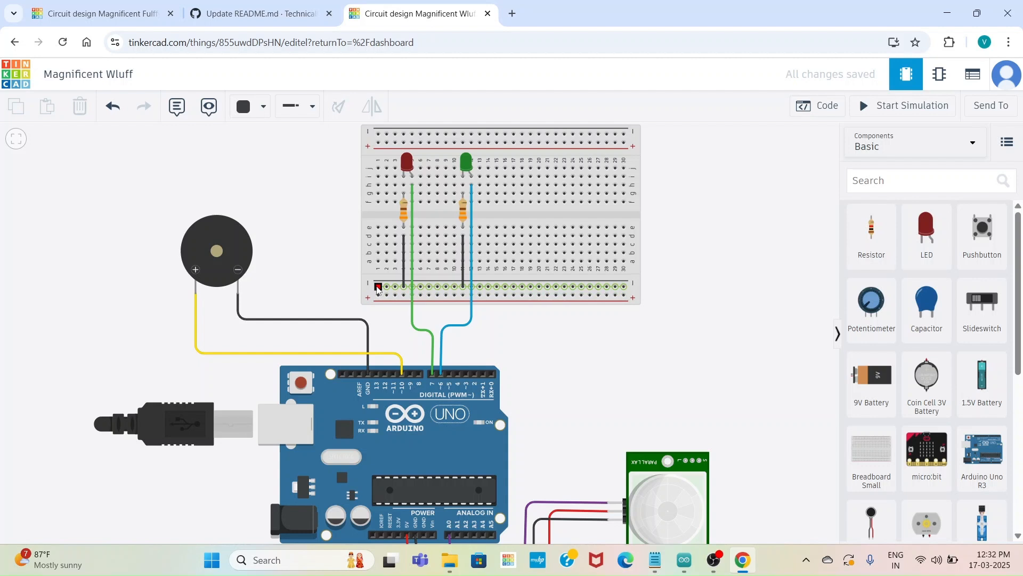
# Wire the breadboard's lower negative rail at column 1 to the Arduino's GND pin beside pin 13, using black wire with right-angle bends
pyautogui.click(378, 288)
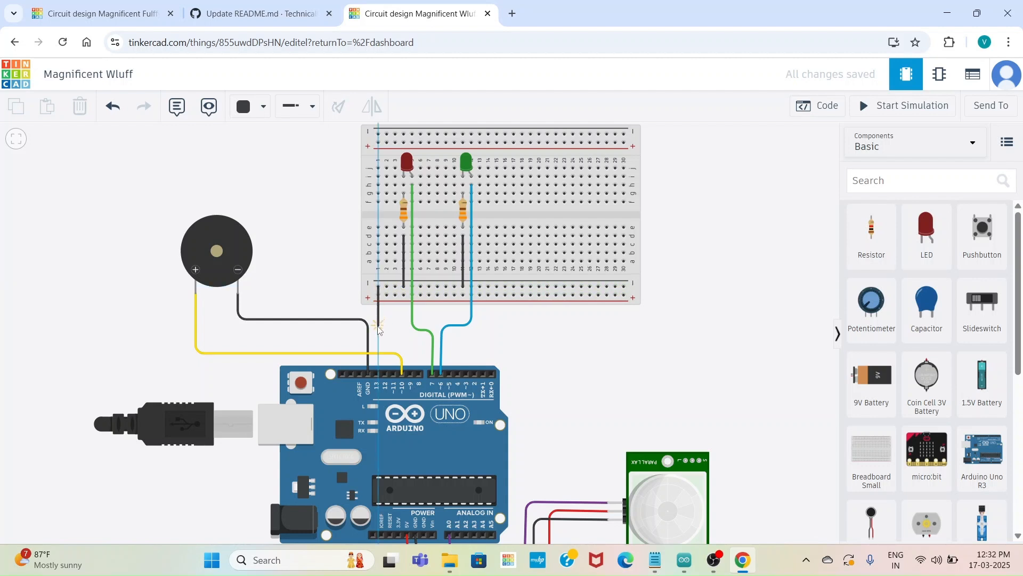
pyautogui.click(378, 326)
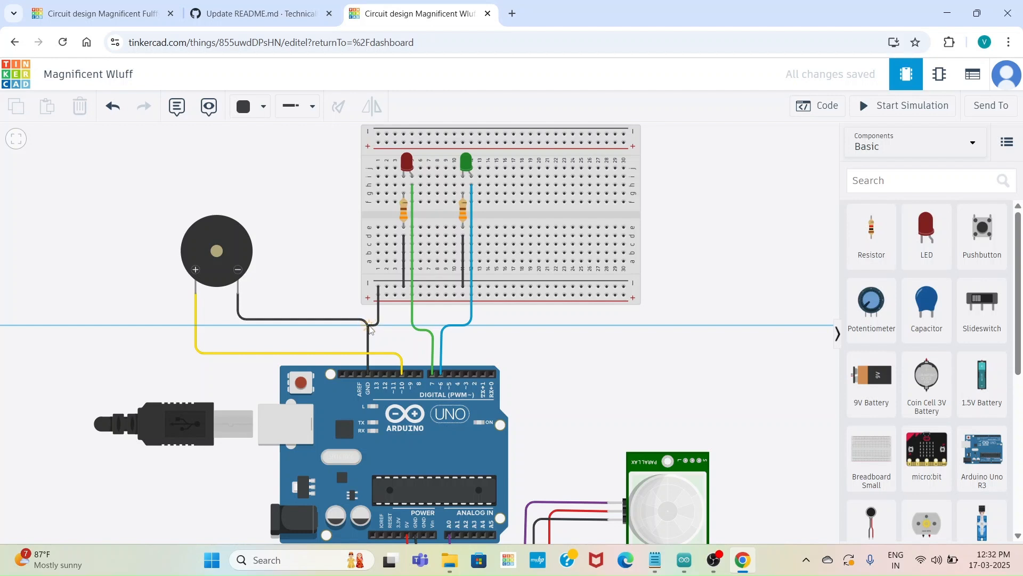
pyautogui.click(368, 326)
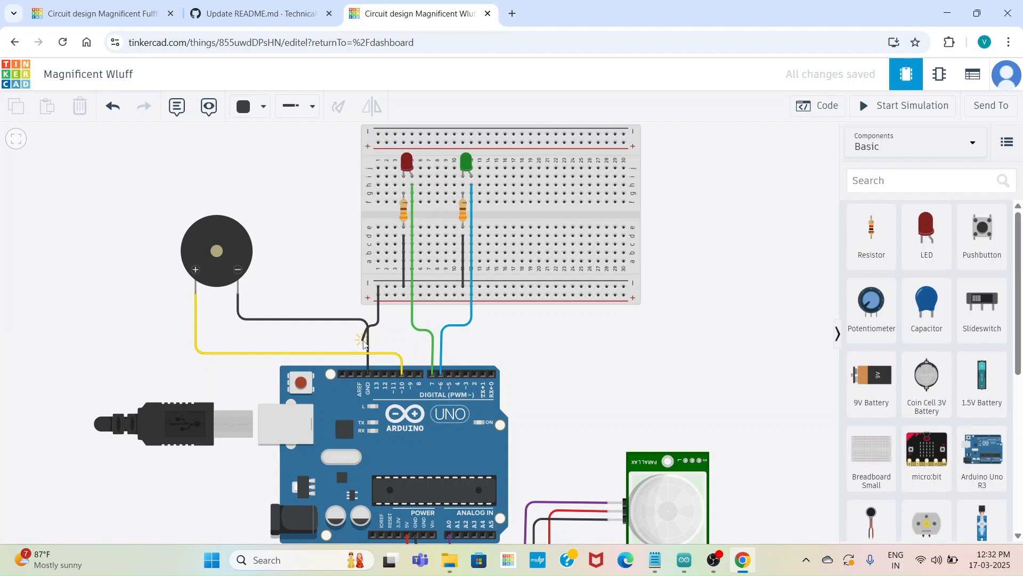
pyautogui.click(369, 375)
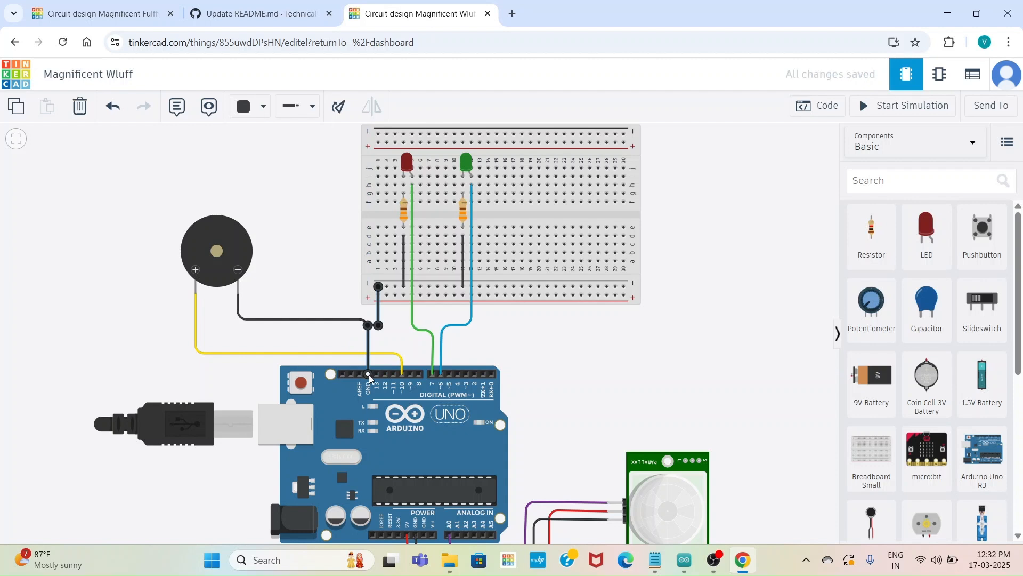
pyautogui.scroll(-5, 560, 388)
pyautogui.click(559, 388)
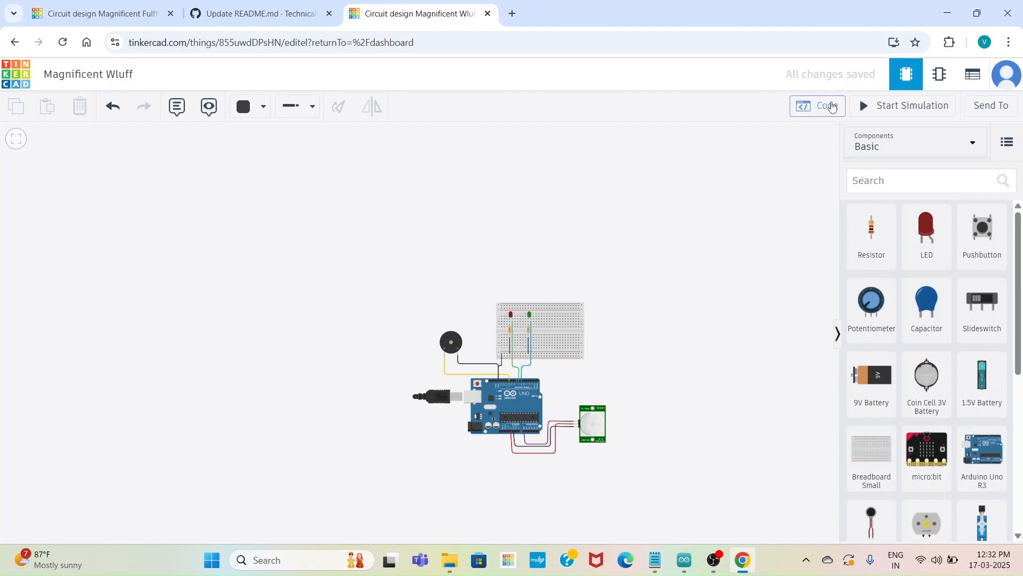
# Open the Arduino's code editor and switch it from blocks to text mode, accepting the loss of the blocks
pyautogui.click(831, 106)
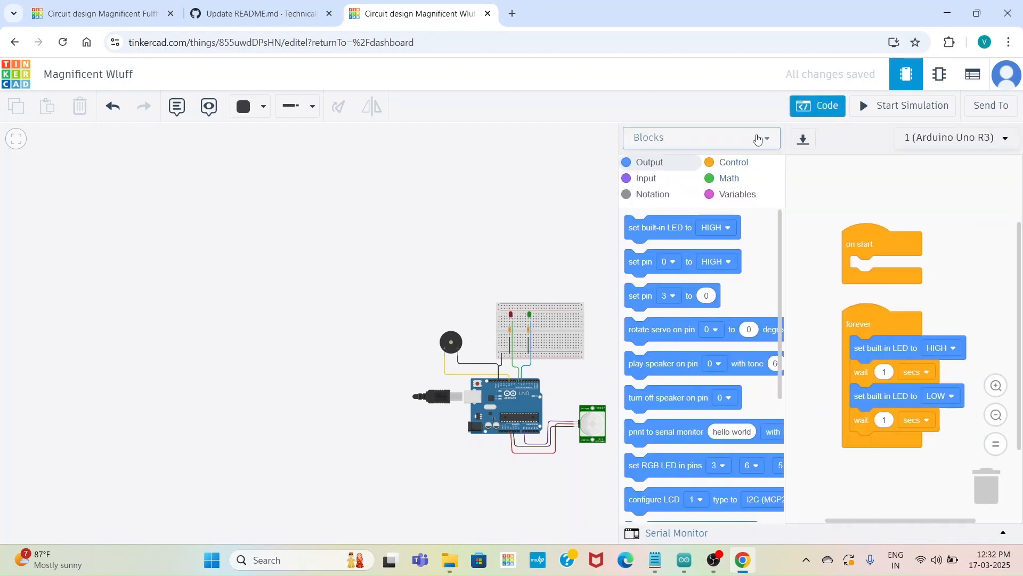
pyautogui.click(759, 137)
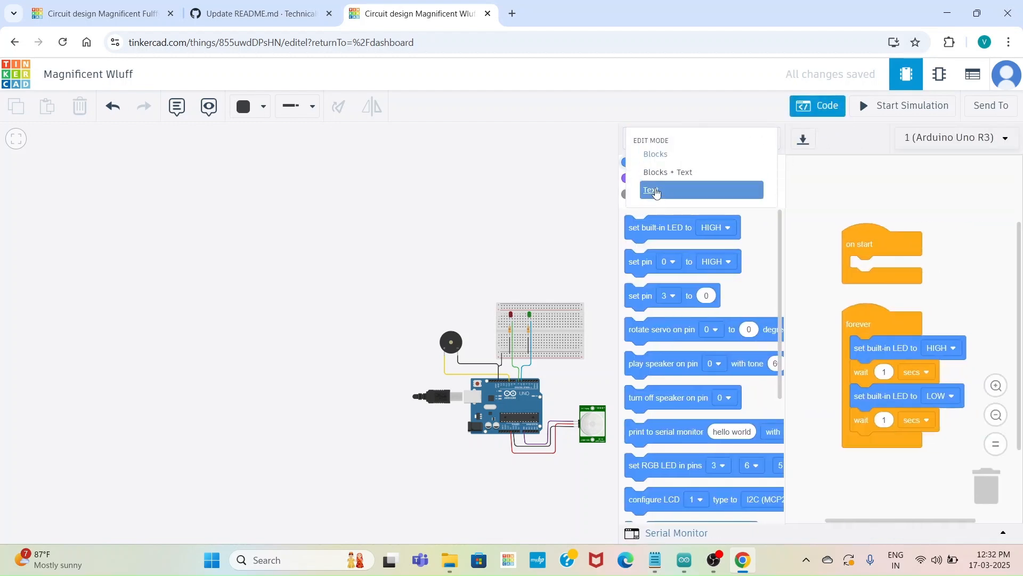
pyautogui.click(655, 190)
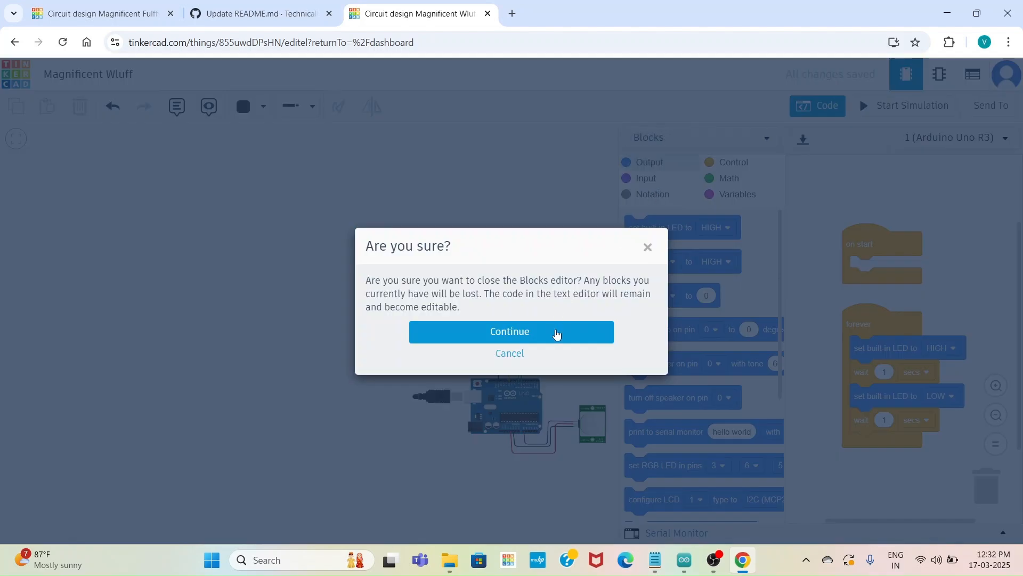
pyautogui.click(555, 333)
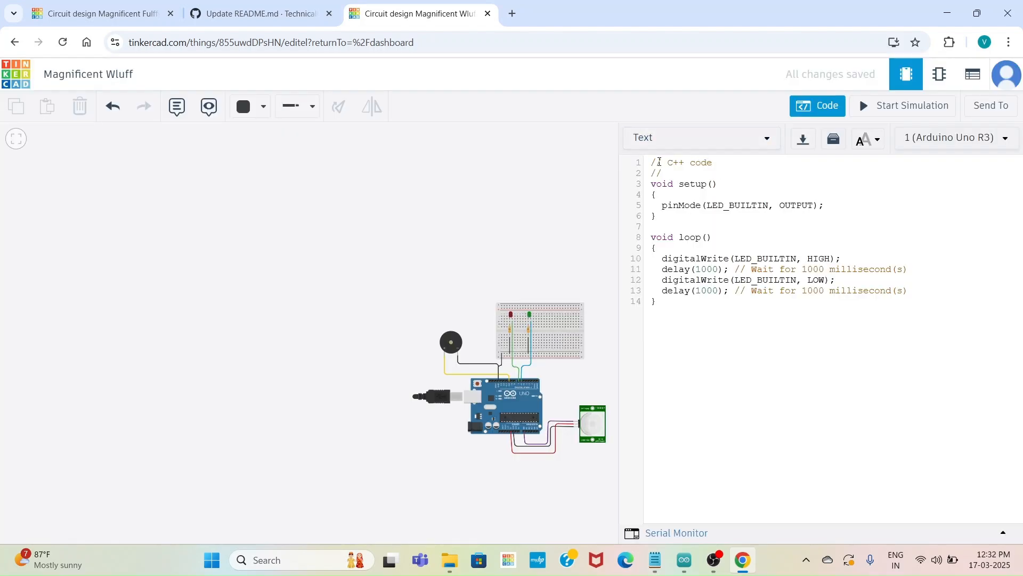
# Replace the default code with the copied pirsensor sketch that reads A0 and drives pins 7, 6 and 10, and close the editor
pyautogui.moveTo(648, 162); pyautogui.dragTo(684, 349)
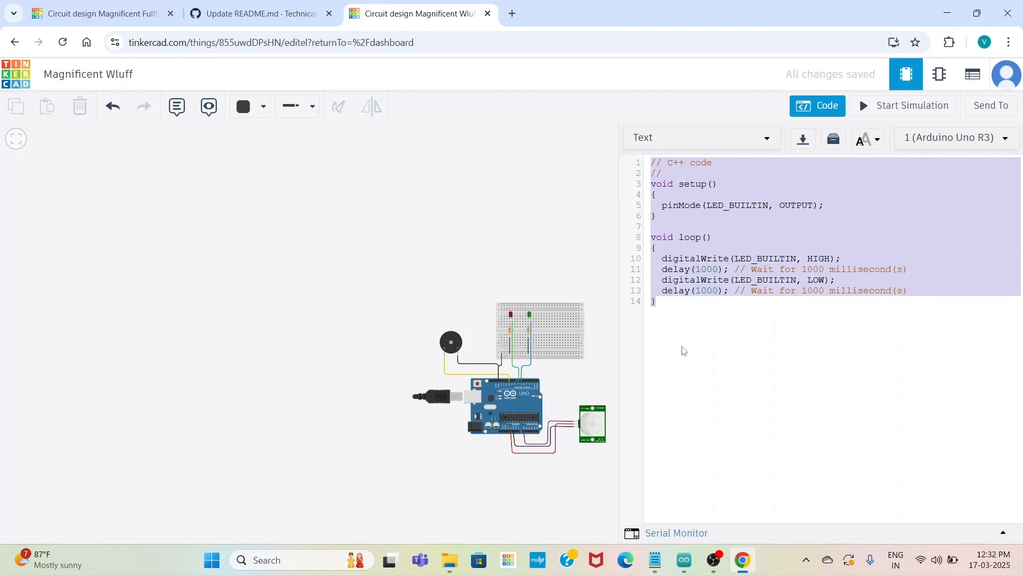
pyautogui.press('BackSpace')
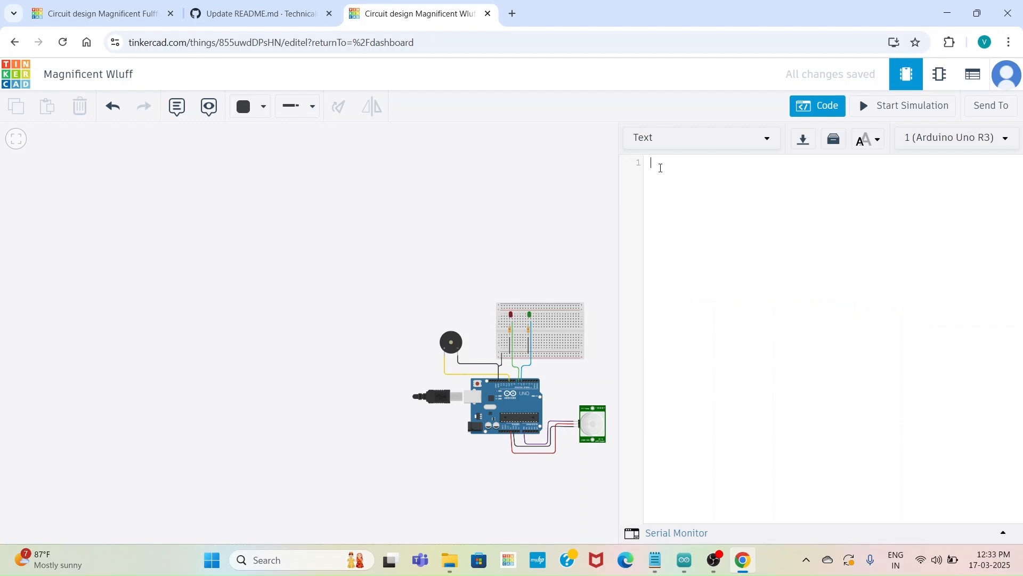
pyautogui.rightClick(660, 167)
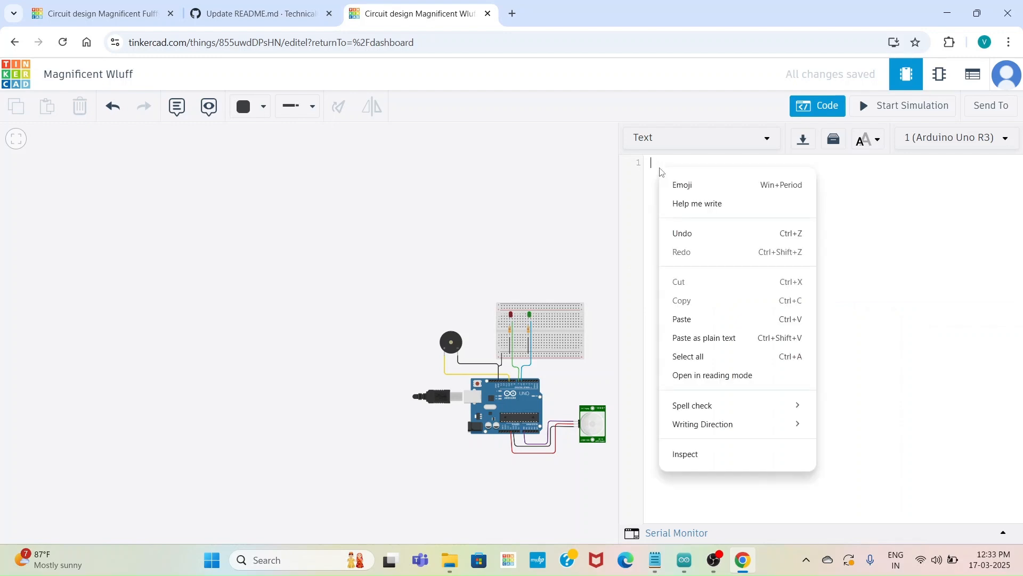
pyautogui.click(696, 320)
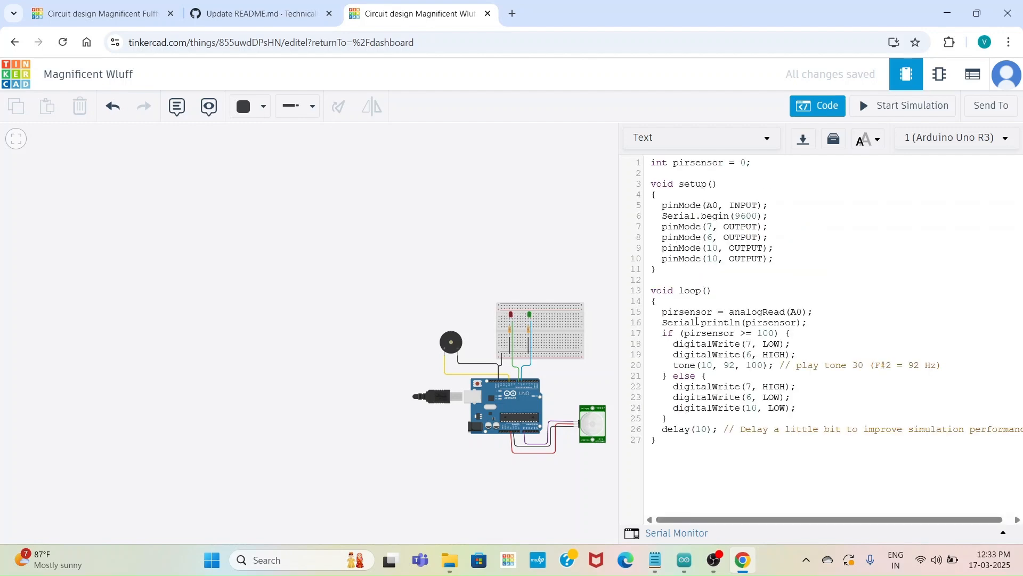
pyautogui.click(826, 101)
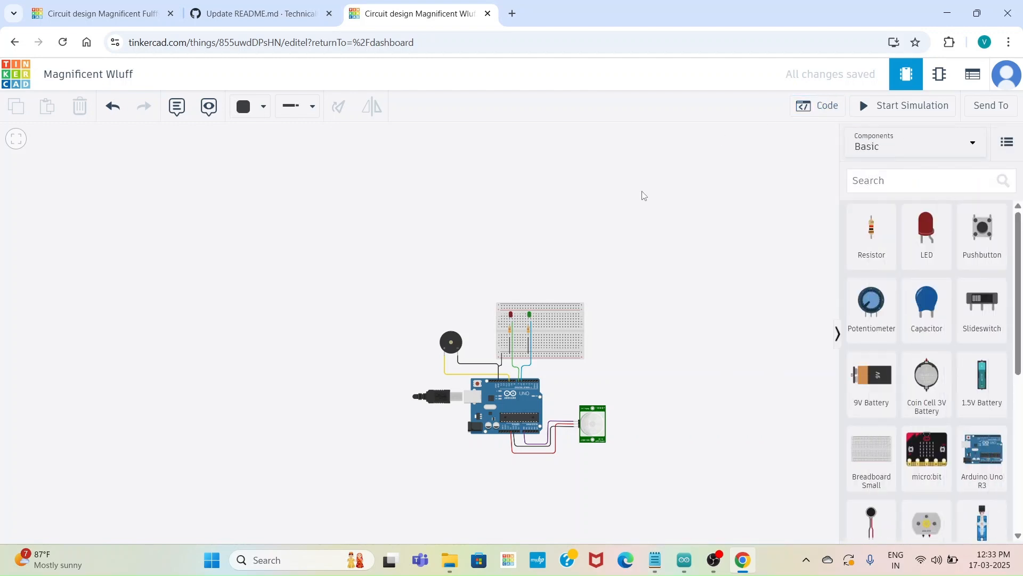
# Examine the LED, resistor, piezo and PIR sensor connections to the breadboard and Arduino up close
pyautogui.scroll(5, 642, 192)
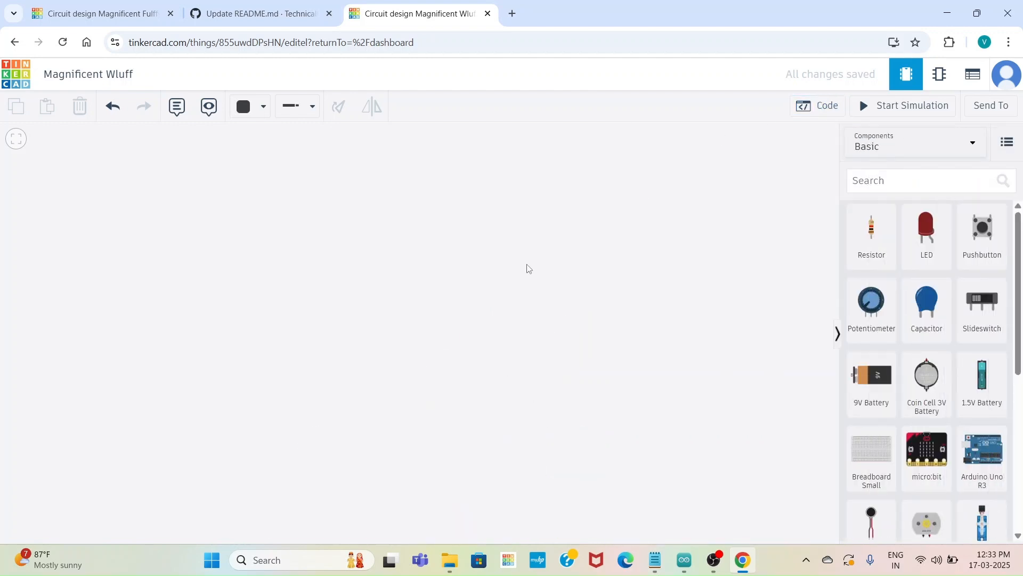
pyautogui.moveTo(528, 242); pyautogui.dragTo(461, 148)
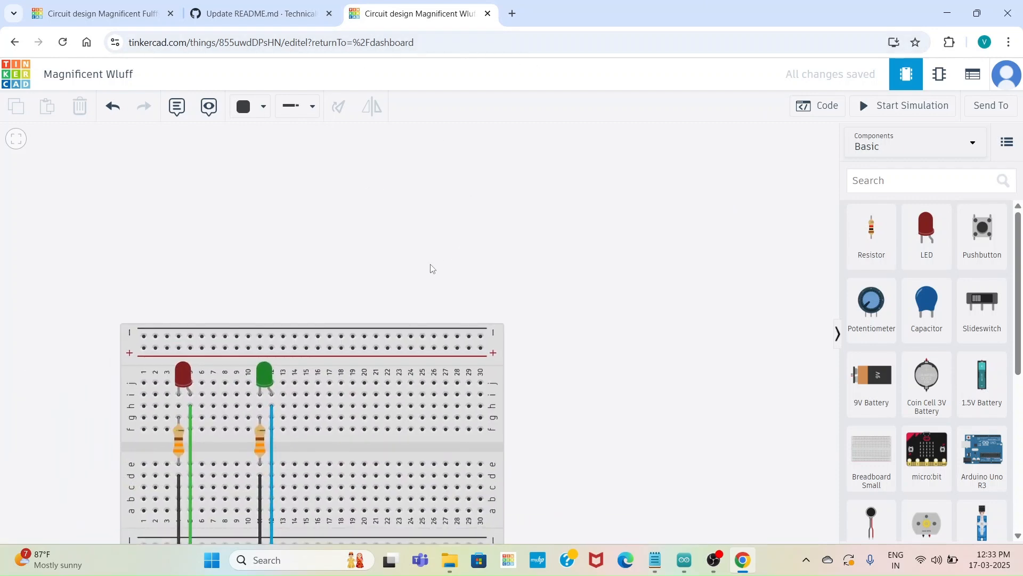
pyautogui.moveTo(430, 270); pyautogui.dragTo(551, 1)
pyautogui.moveTo(694, 151); pyautogui.dragTo(384, 156)
pyautogui.moveTo(560, 111); pyautogui.dragTo(557, 187)
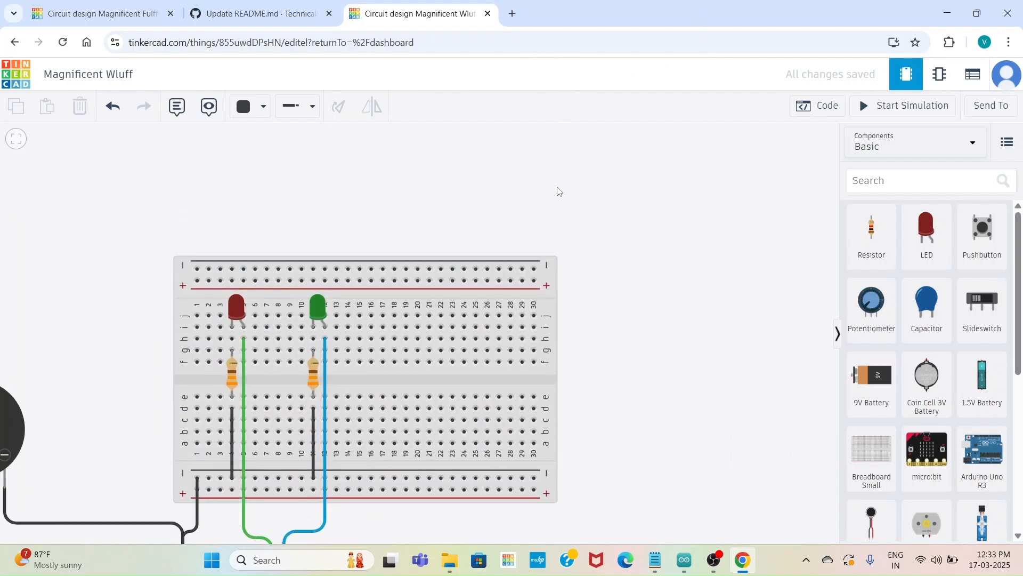
pyautogui.moveTo(62, 292); pyautogui.dragTo(367, 127)
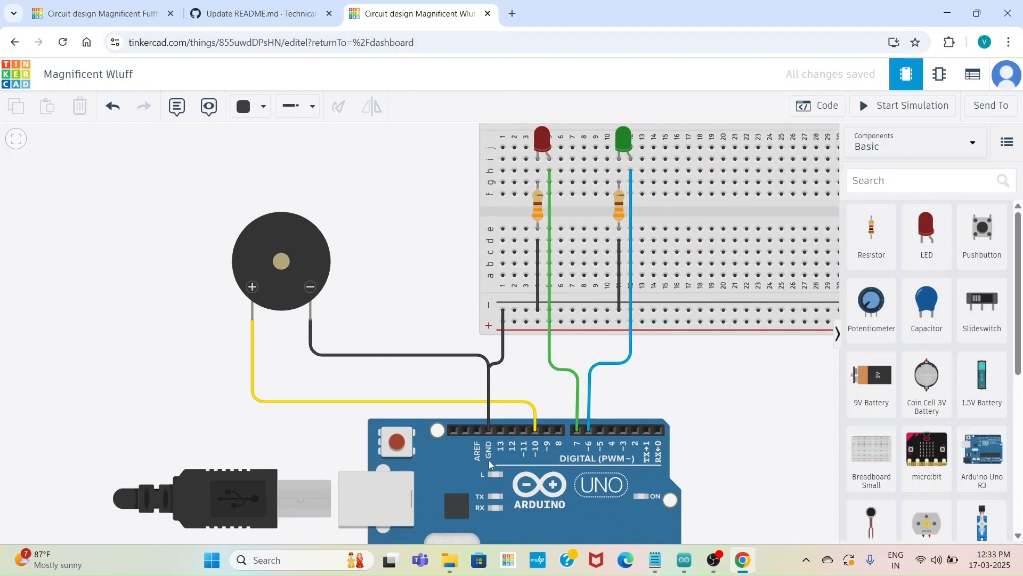
pyautogui.moveTo(490, 464); pyautogui.dragTo(419, 466)
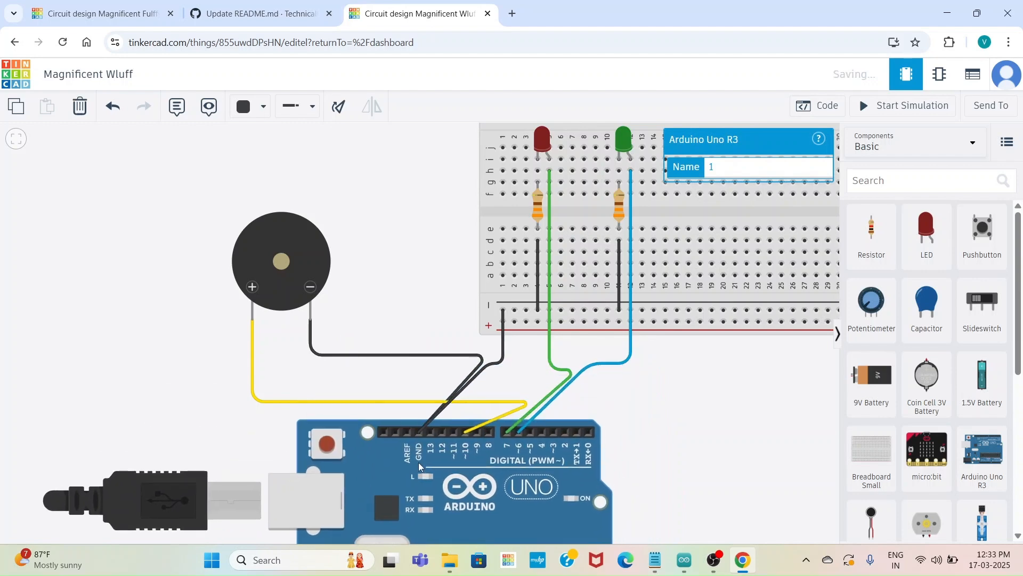
pyautogui.moveTo(716, 404); pyautogui.dragTo(500, 217)
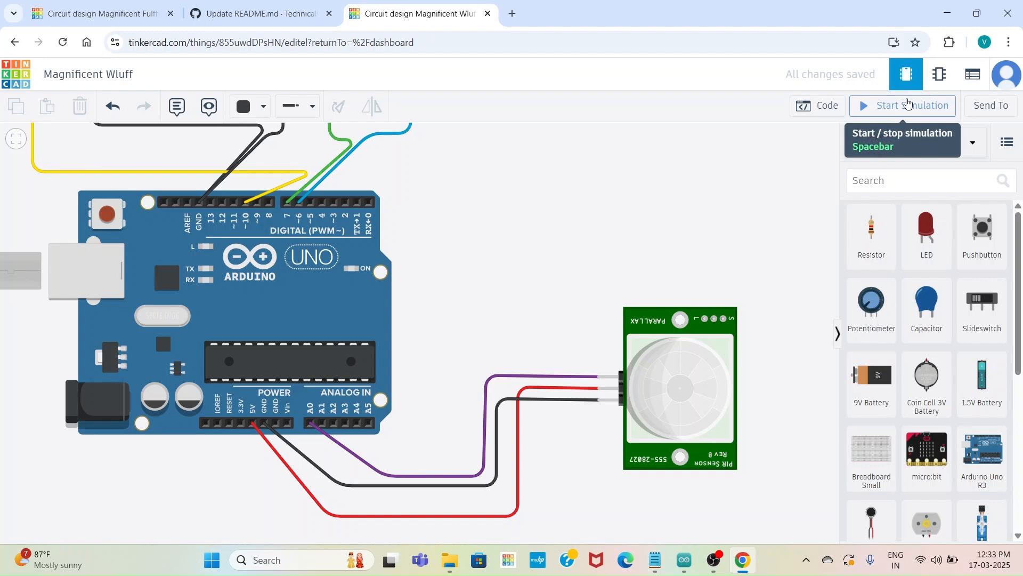
# Start the simulation and move the PIR sensor's motion target around its detection zone and back toward the sensor
pyautogui.click(908, 105)
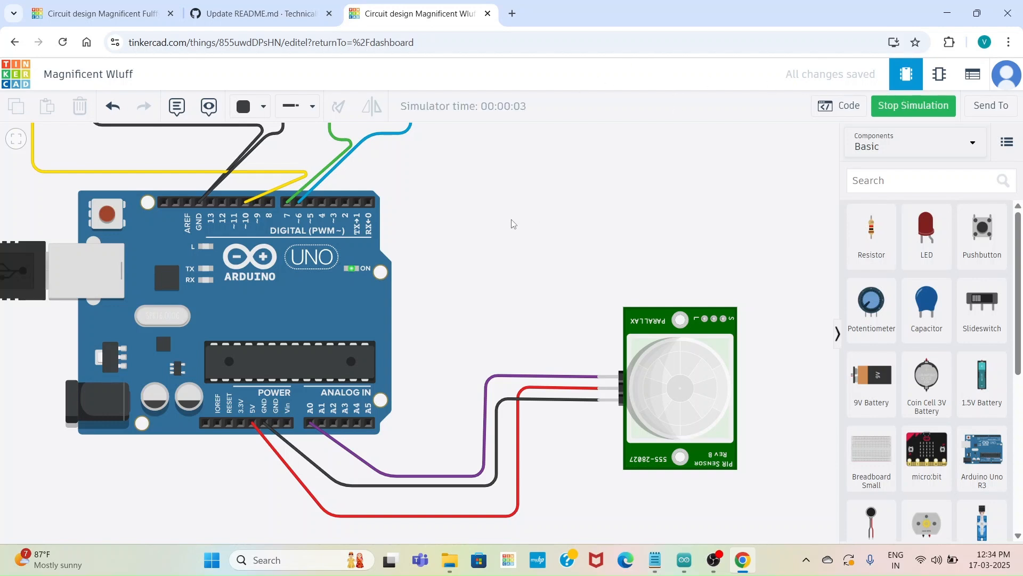
pyautogui.moveTo(512, 224); pyautogui.dragTo(450, 459)
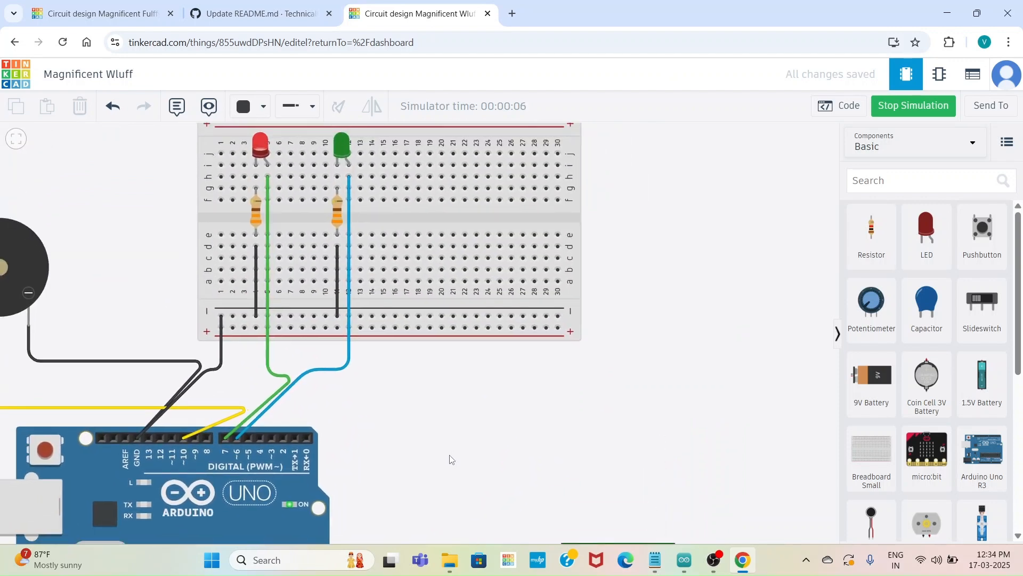
pyautogui.scroll(-5, 450, 460)
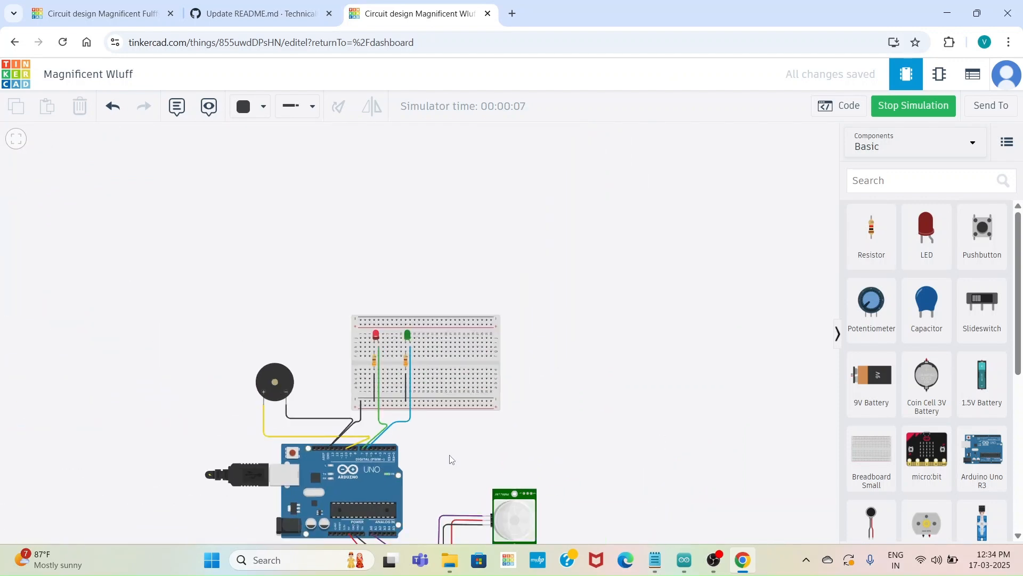
pyautogui.click(526, 525)
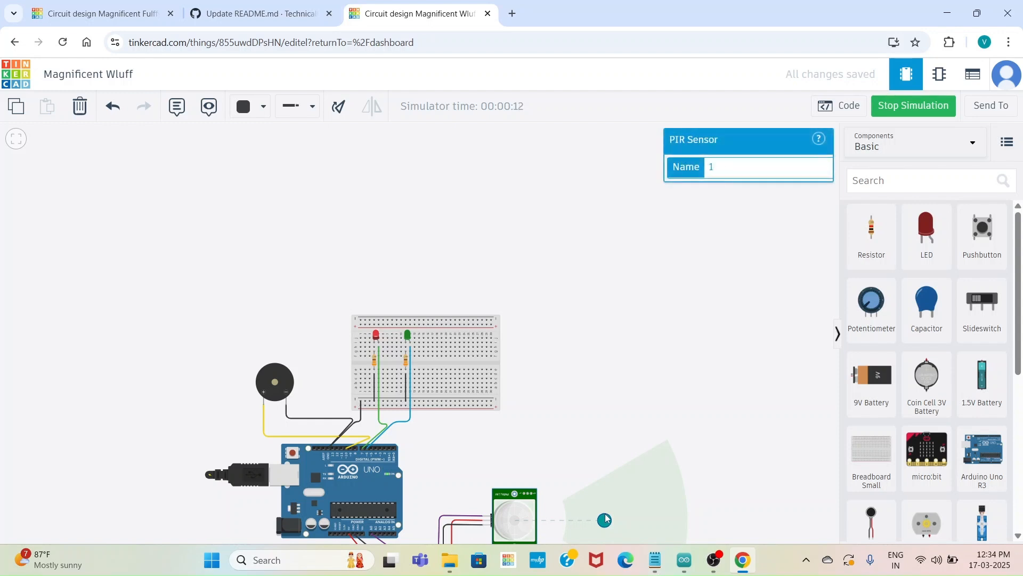
pyautogui.moveTo(606, 518); pyautogui.dragTo(629, 484)
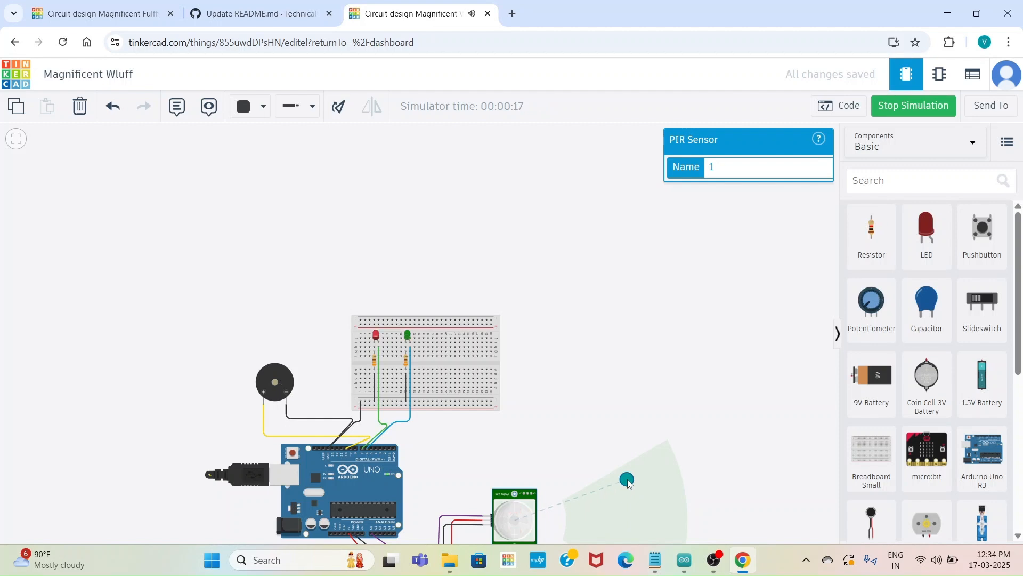
pyautogui.moveTo(629, 483); pyautogui.dragTo(544, 525)
# Test the PIR sensor again by moving its target from beside the sensor to the detection zone's near edge, and stop the simulation
pyautogui.moveTo(539, 458); pyautogui.dragTo(542, 344)
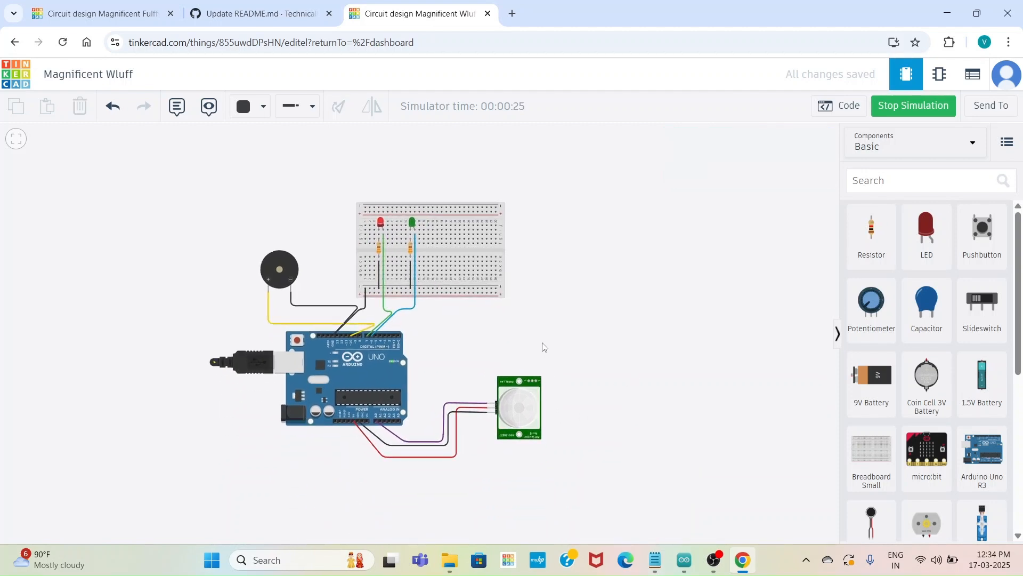
pyautogui.click(525, 406)
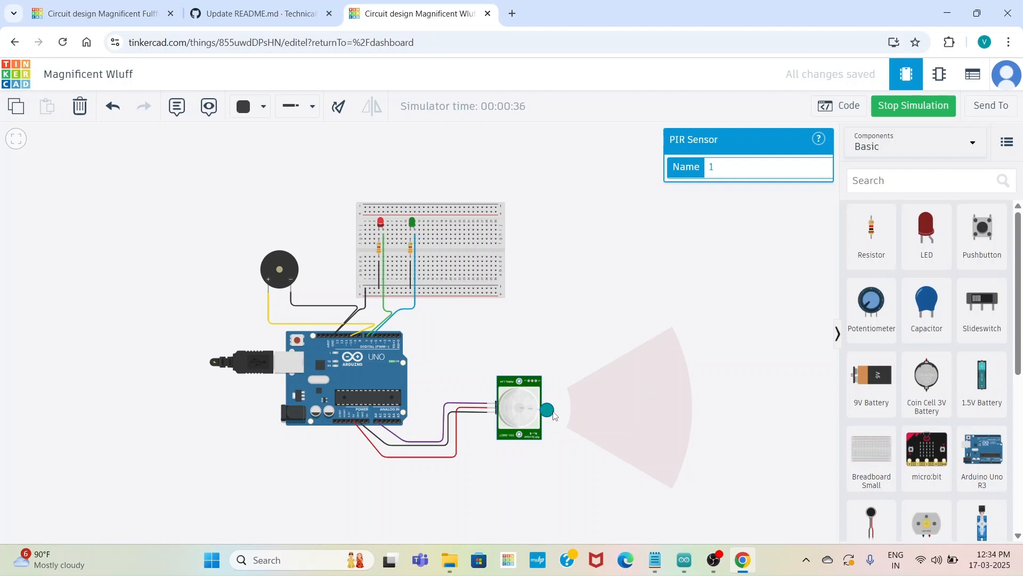
pyautogui.moveTo(555, 415); pyautogui.dragTo(571, 401)
pyautogui.click(929, 111)
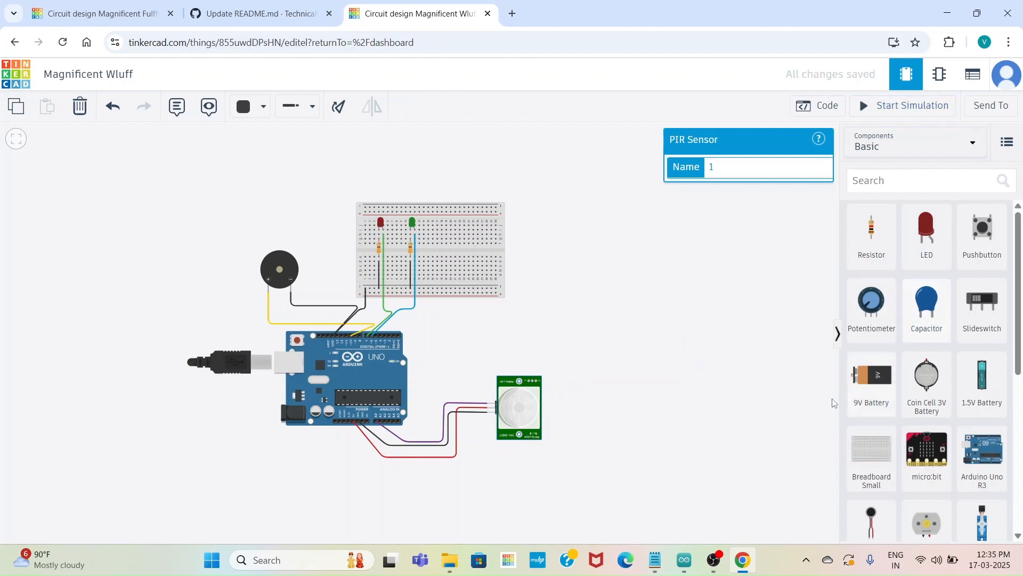